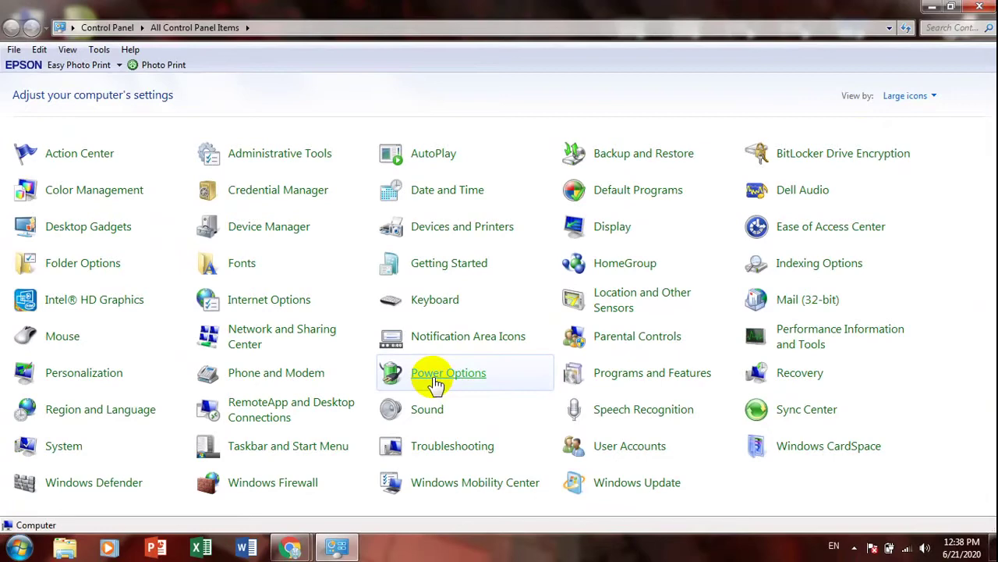
Open Power Options and show the additional power plans
click(435, 383)
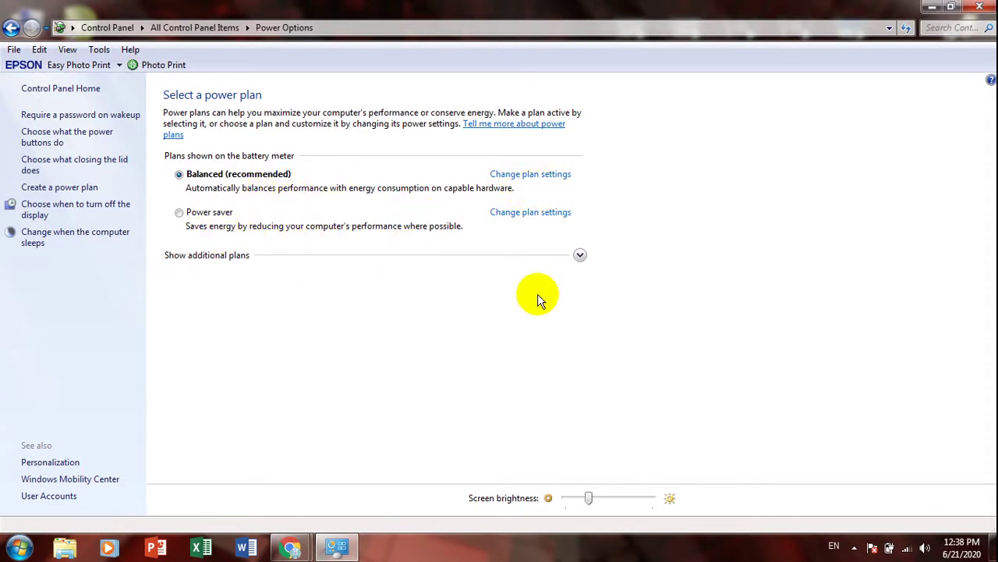
click(580, 255)
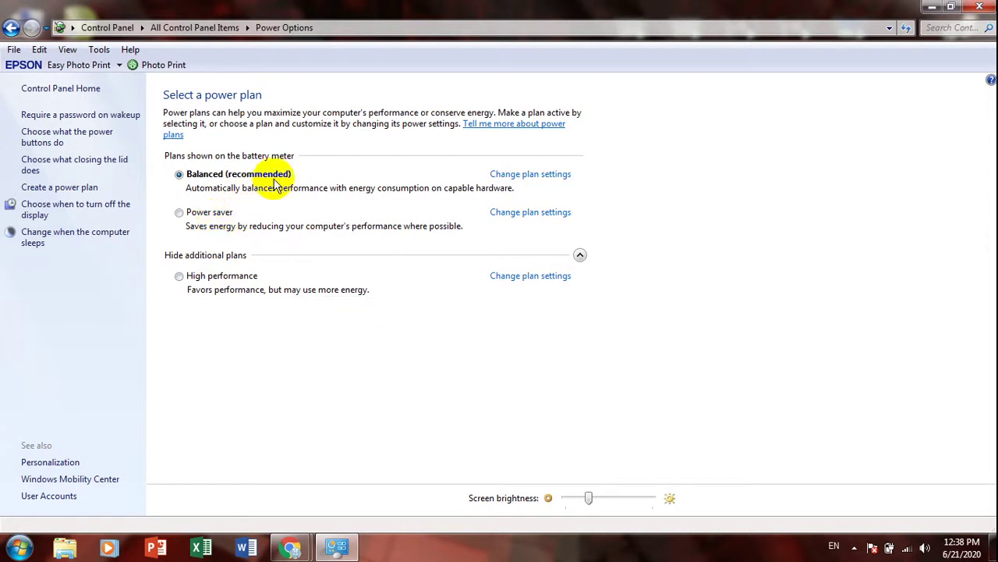
click(933, 7)
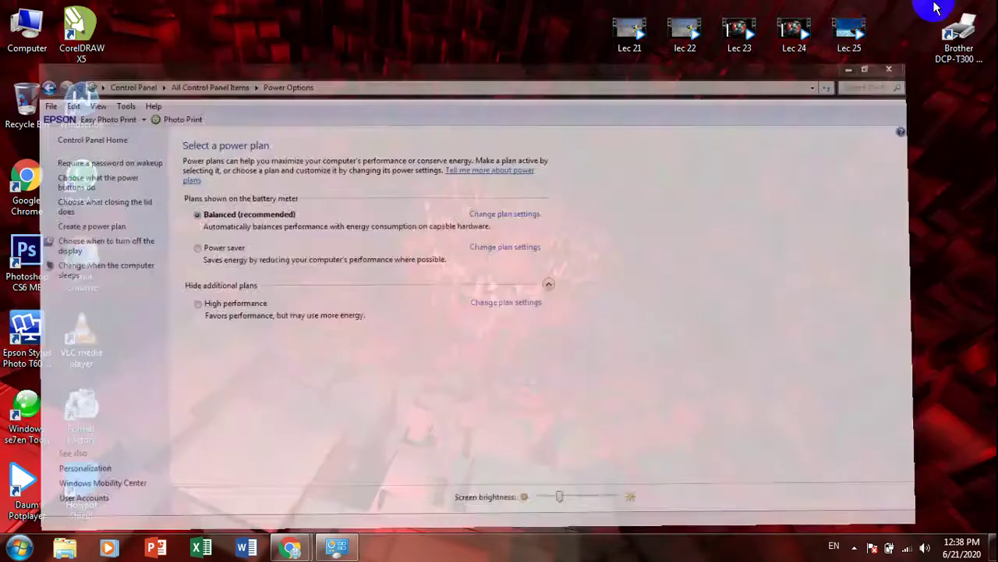
click(332, 548)
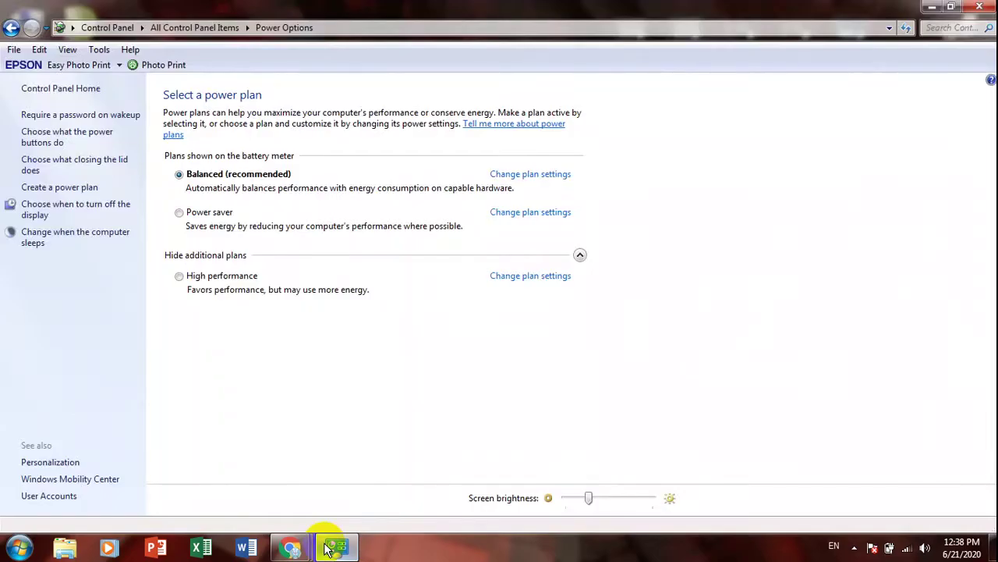
Switch the active plan to Power saver and back to Balanced, and open the Balanced plan's settings
click(223, 214)
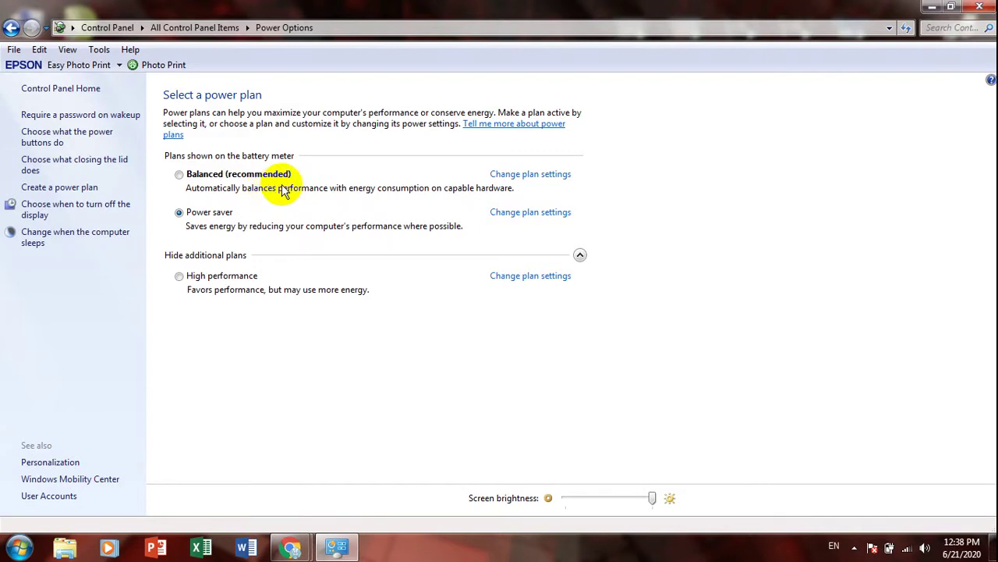
click(258, 179)
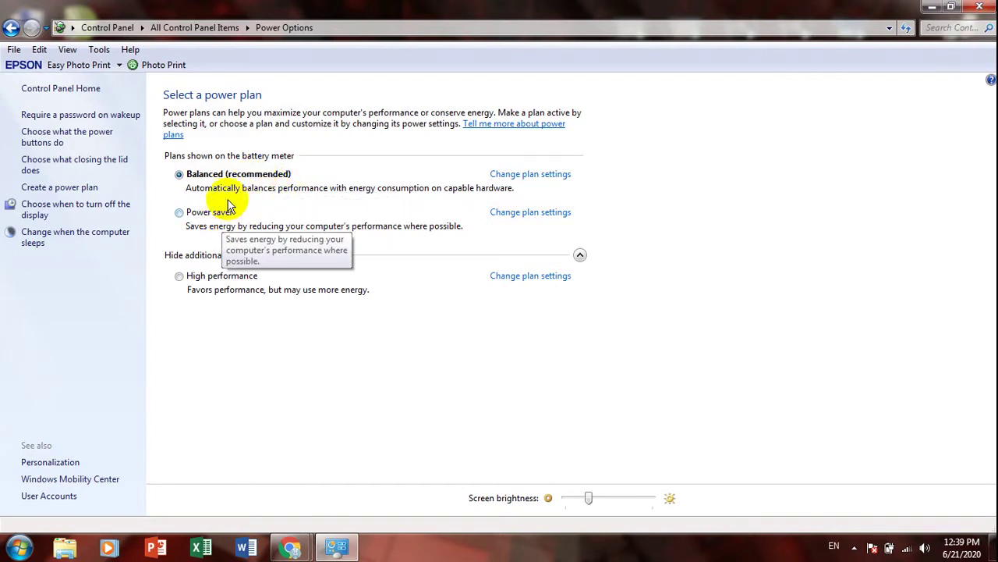
click(524, 175)
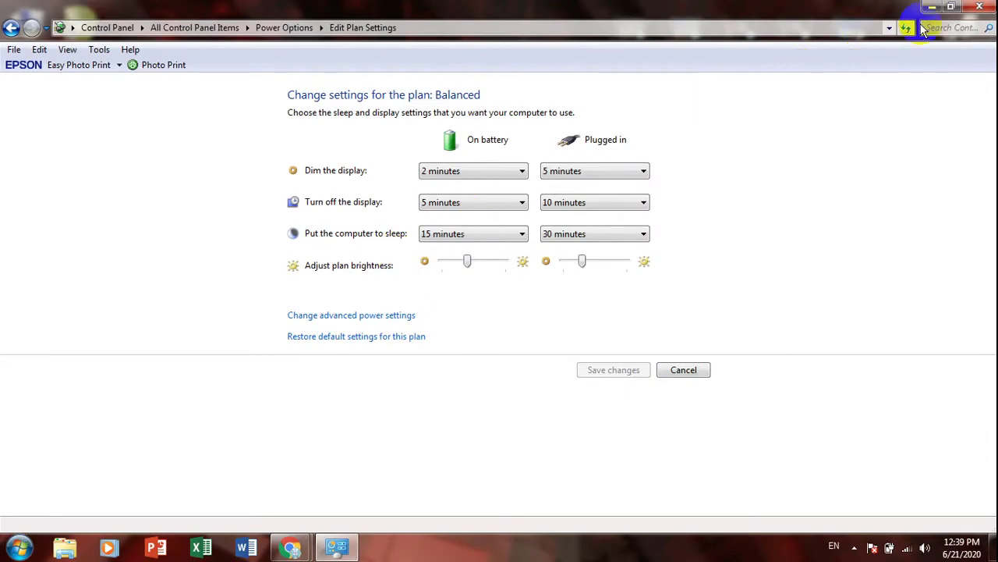
Play Wildlife.wmv from the Sample Videos folder in the Videos library and pause it
click(932, 7)
double_click(27, 31)
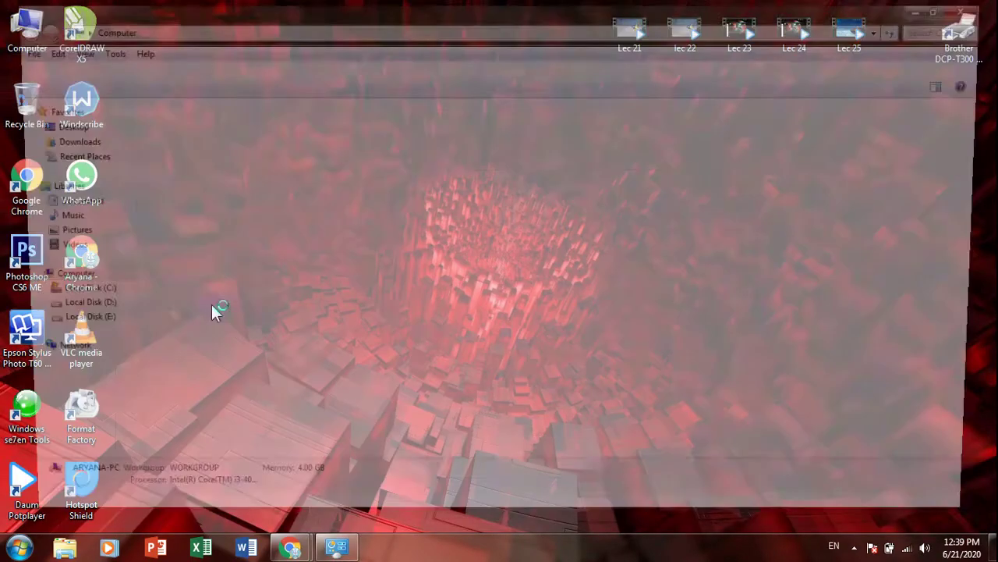
click(49, 248)
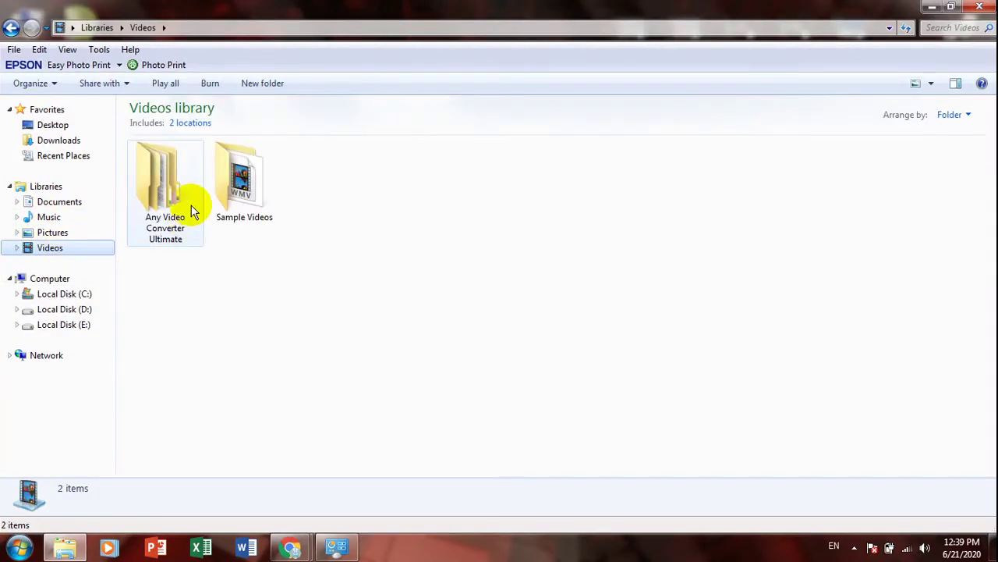
double_click(234, 183)
right_click(195, 159)
click(226, 169)
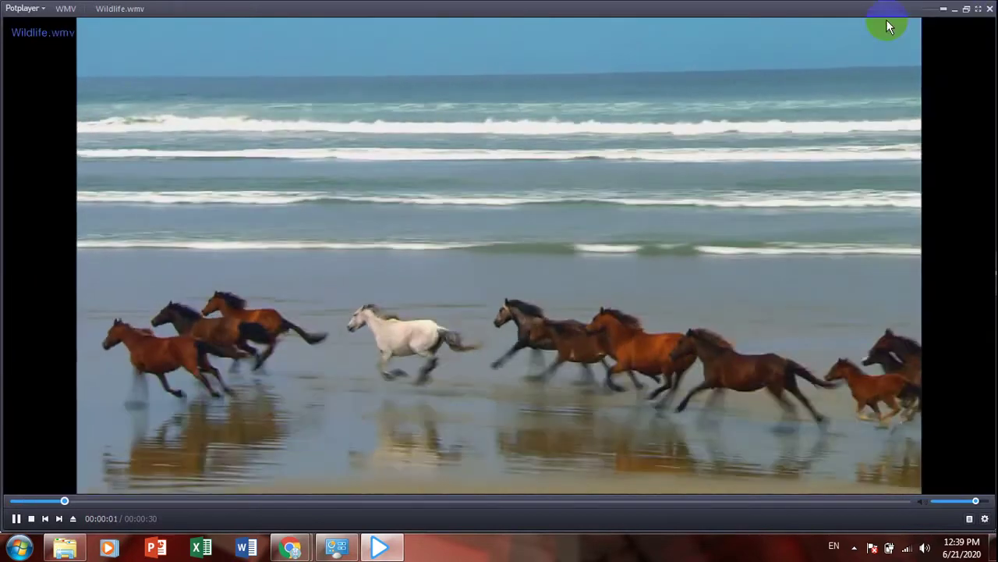
right_click(546, 250)
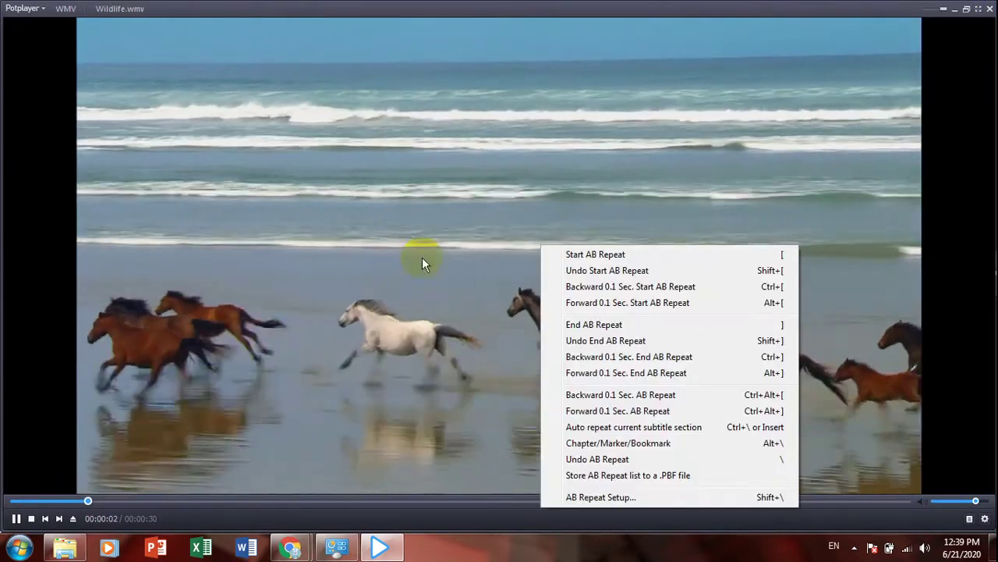
click(463, 330)
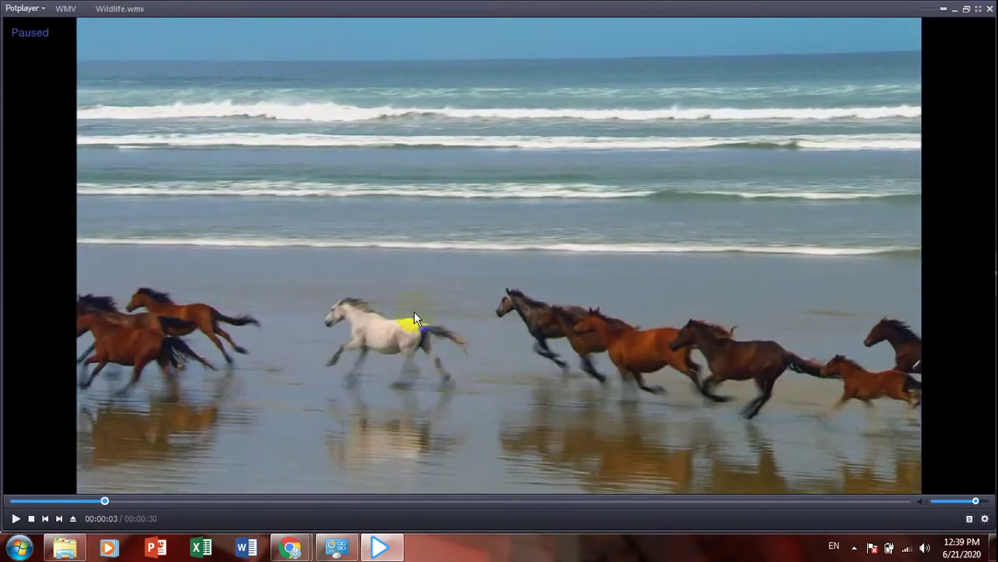
Preview Wildlife.wmv under the High performance plan, close the player, and switch back to the Balanced plan
click(350, 536)
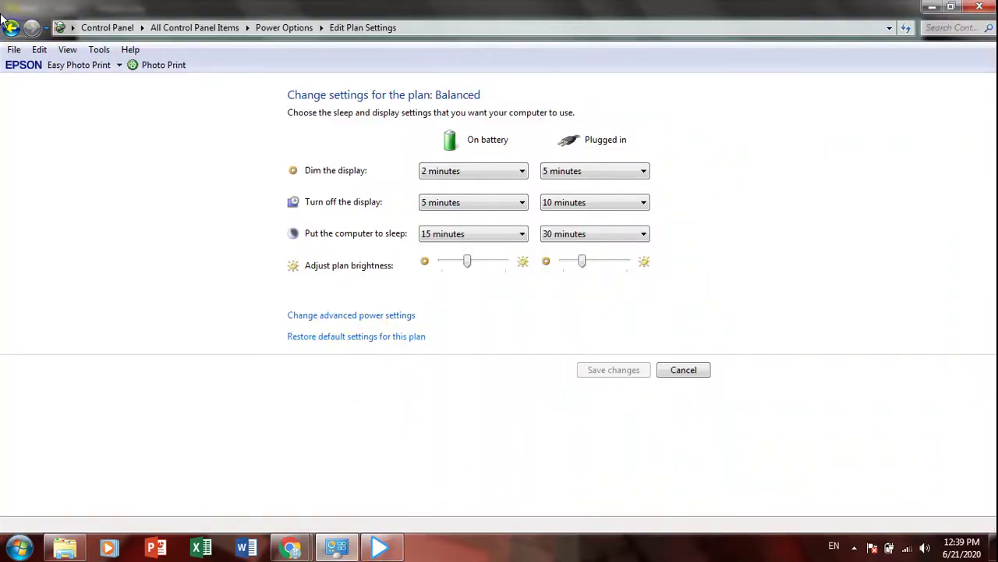
click(11, 28)
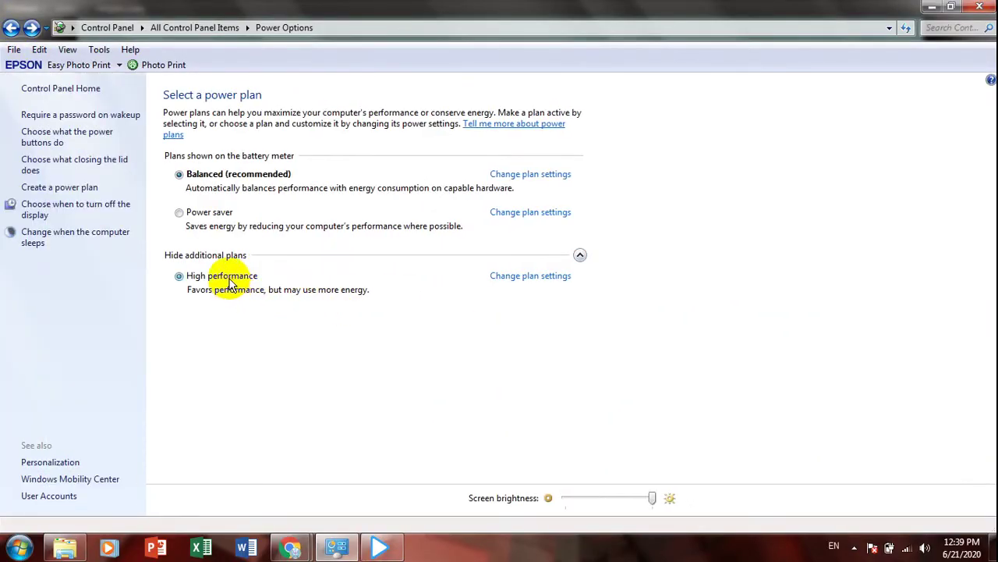
click(380, 546)
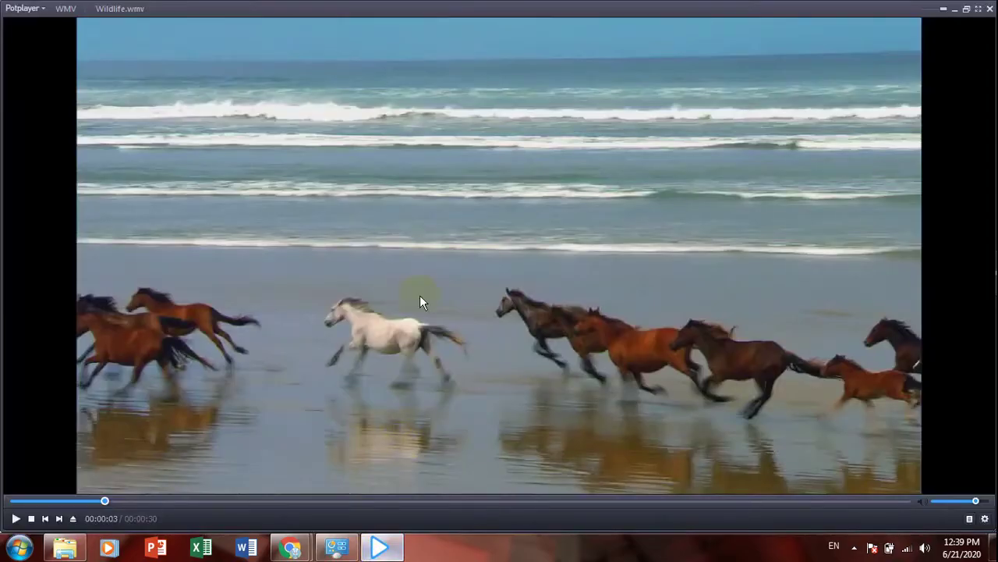
click(419, 297)
click(582, 295)
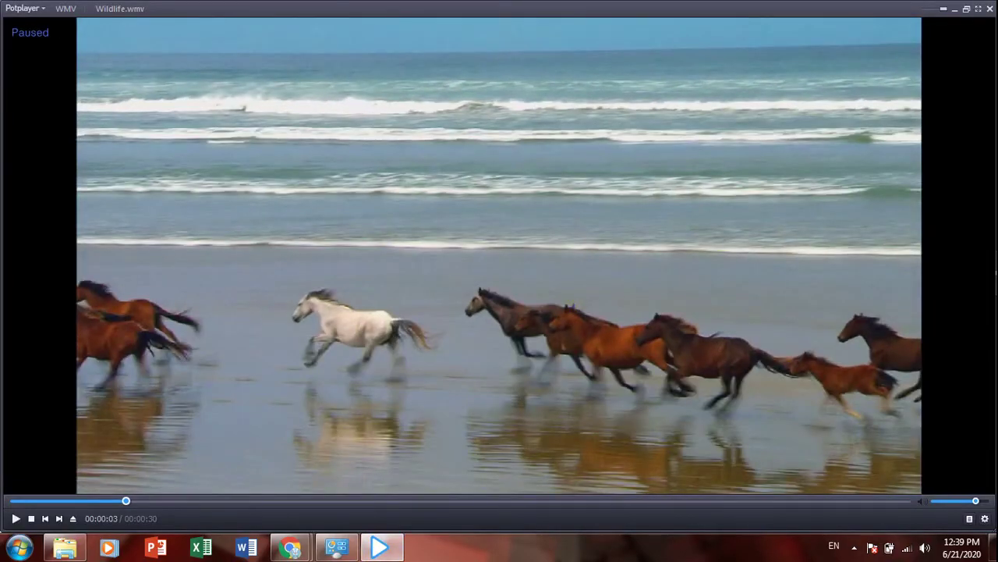
click(990, 8)
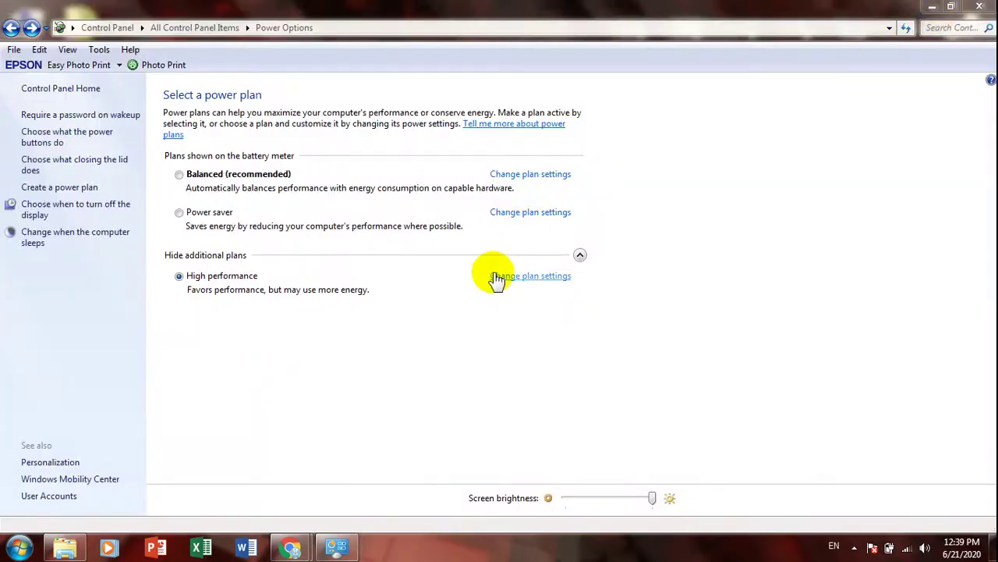
click(244, 174)
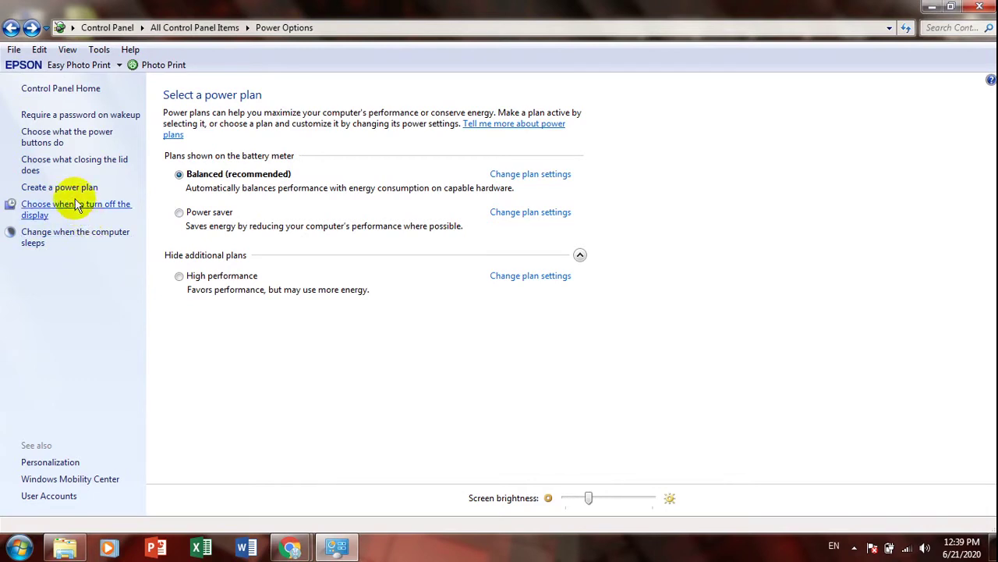
Set the Balanced plan to dim the display after 1 minute on battery and 3 minutes plugged in
click(540, 178)
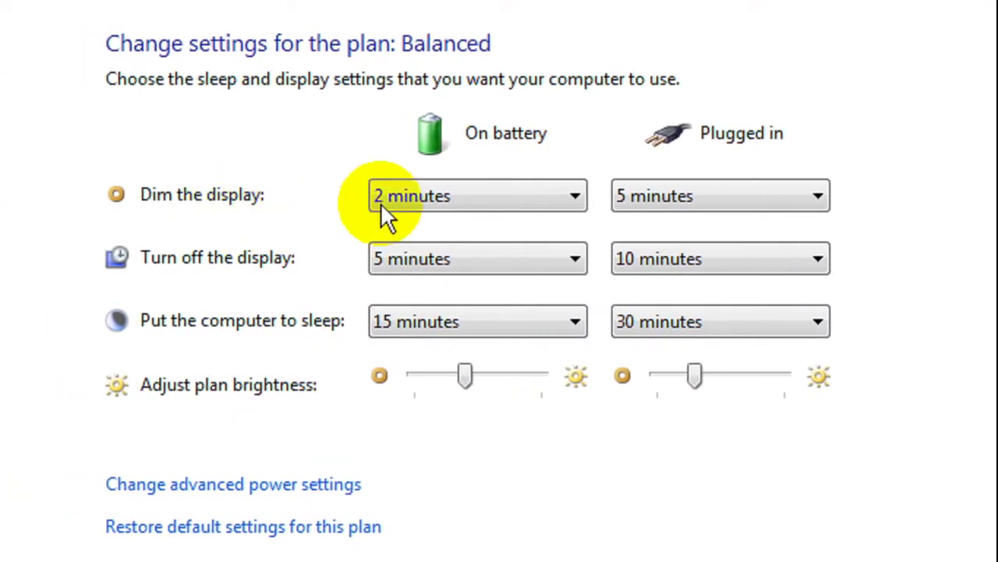
click(460, 198)
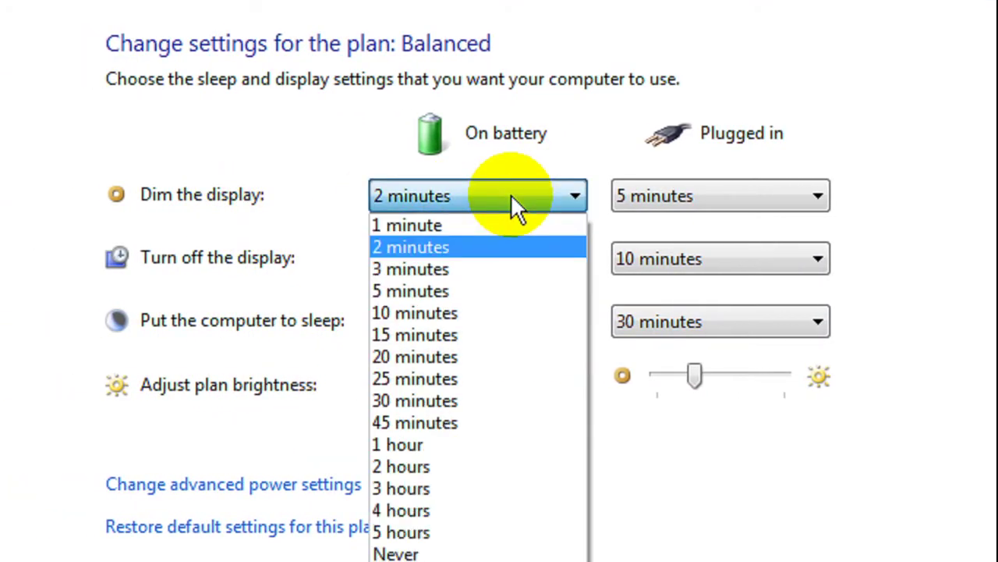
click(455, 223)
click(660, 199)
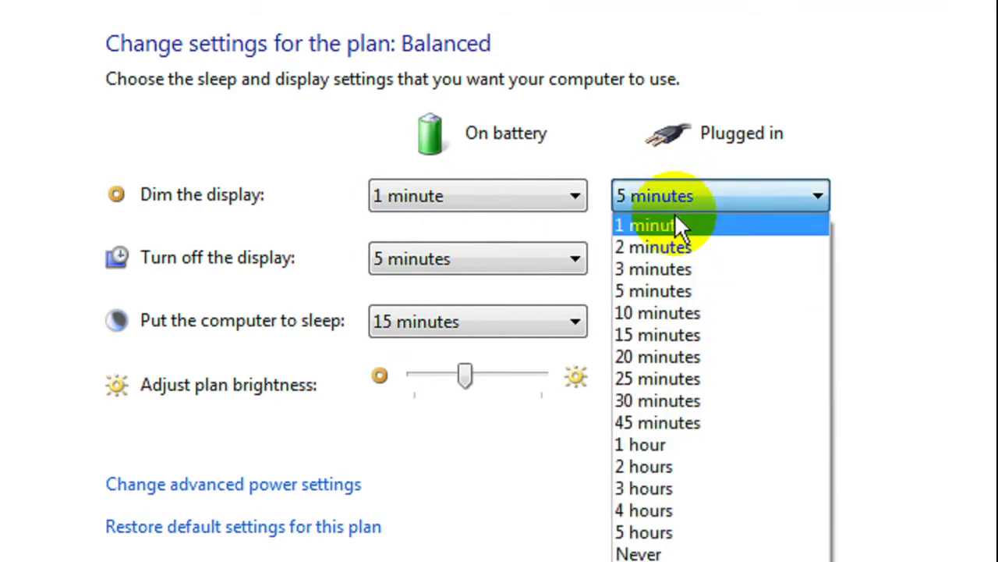
click(675, 227)
click(687, 201)
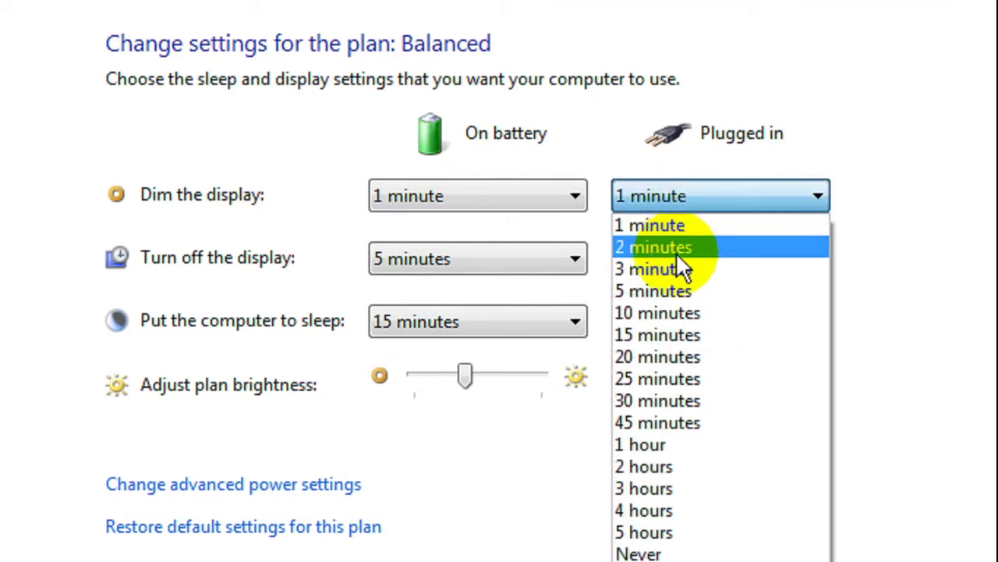
click(671, 272)
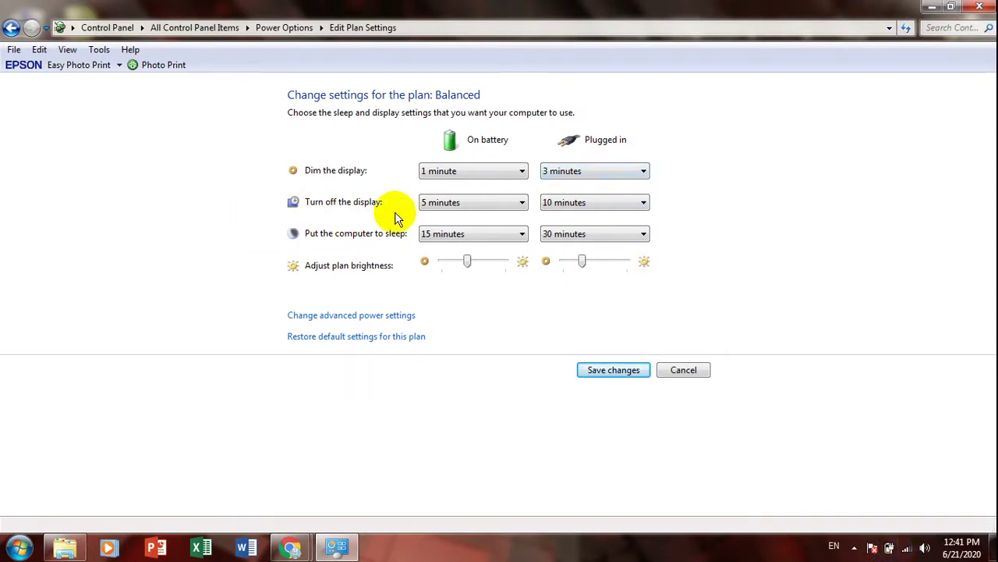
Set the display turn-off time to 1 hour on battery and 5 hours plugged in
click(468, 202)
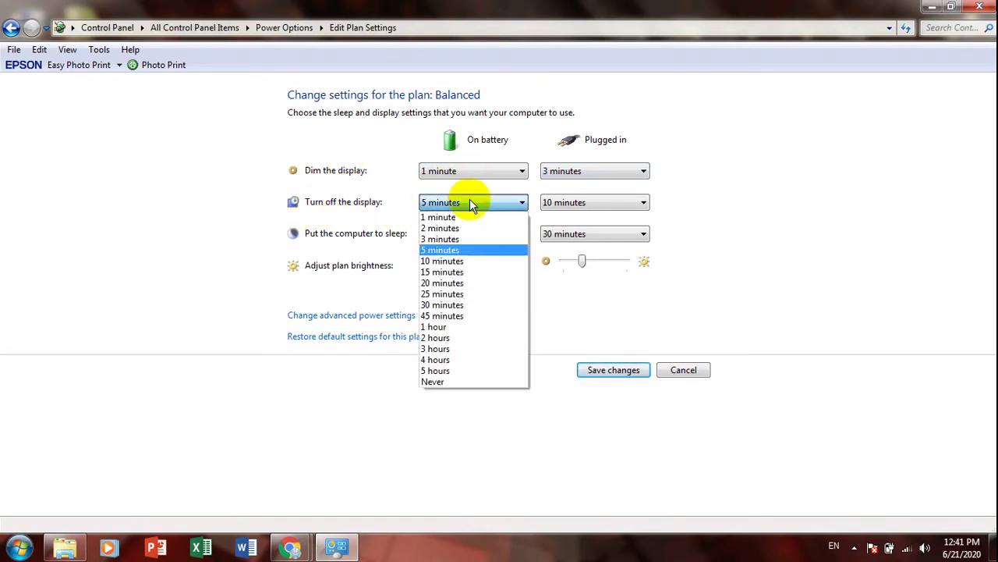
click(437, 326)
click(560, 206)
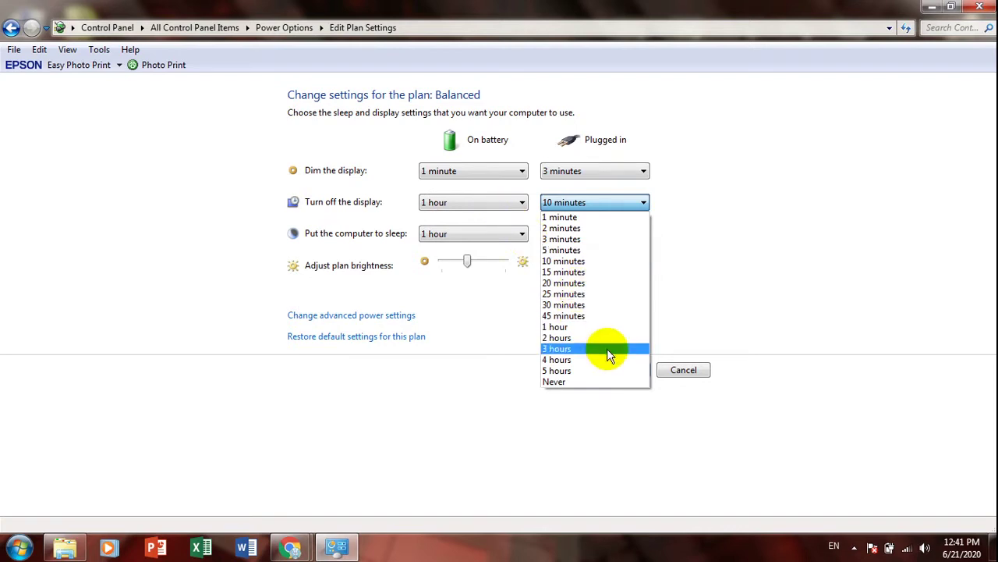
click(556, 370)
Set the display turn-off time to Never for both battery and plugged-in use
click(460, 203)
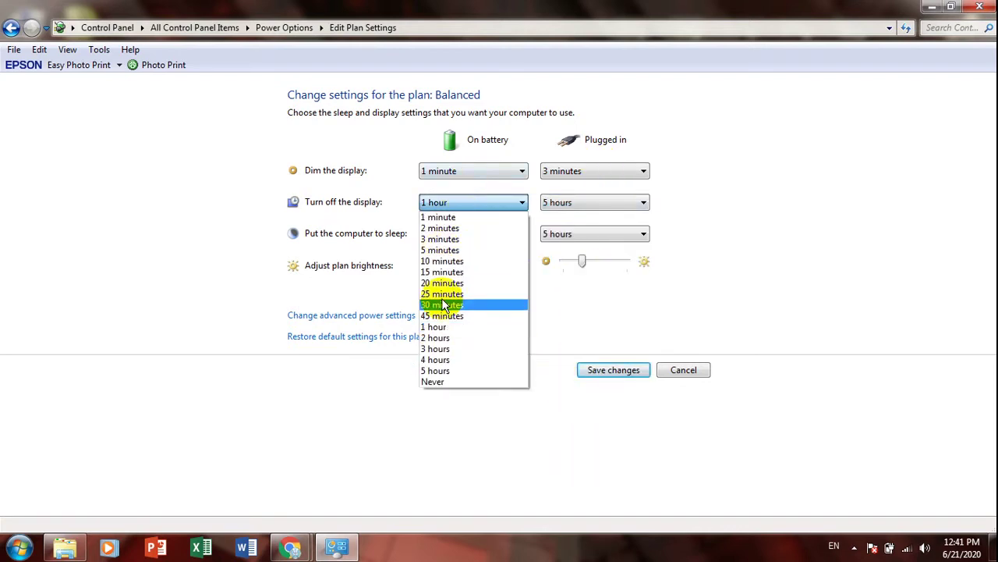
click(453, 381)
click(577, 203)
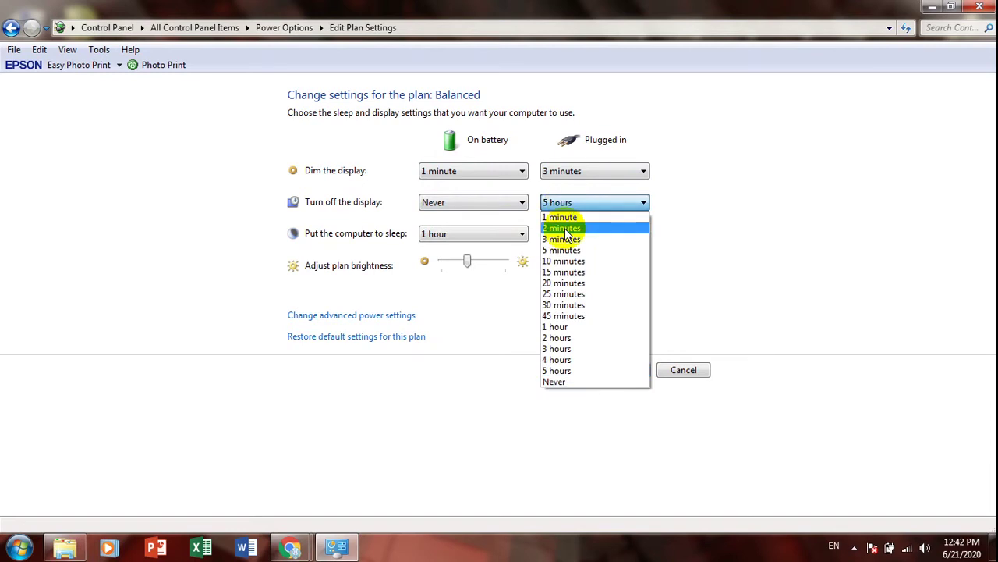
click(581, 383)
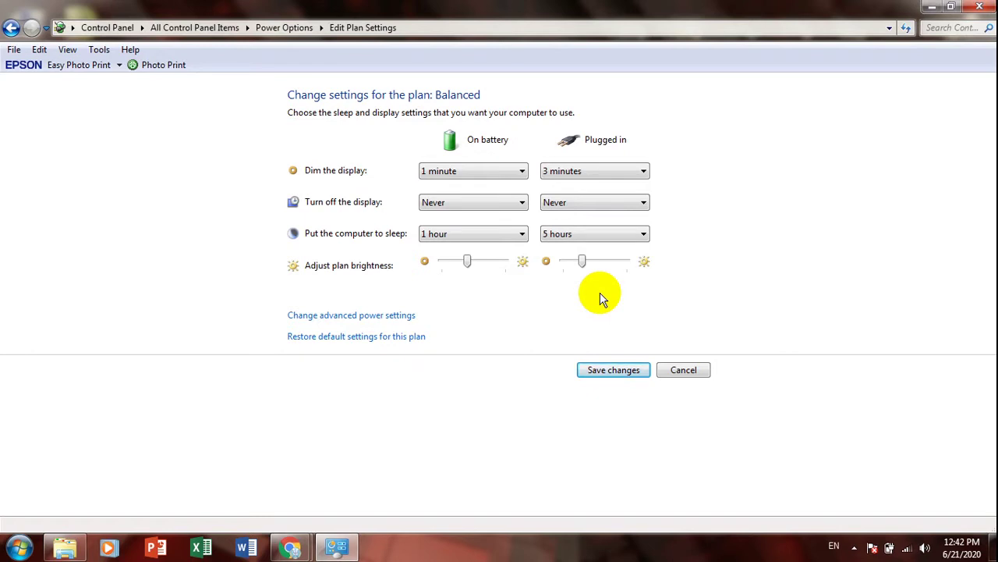
Set the display turn-off time to 10 minutes on battery and 20 minutes plugged in
click(446, 204)
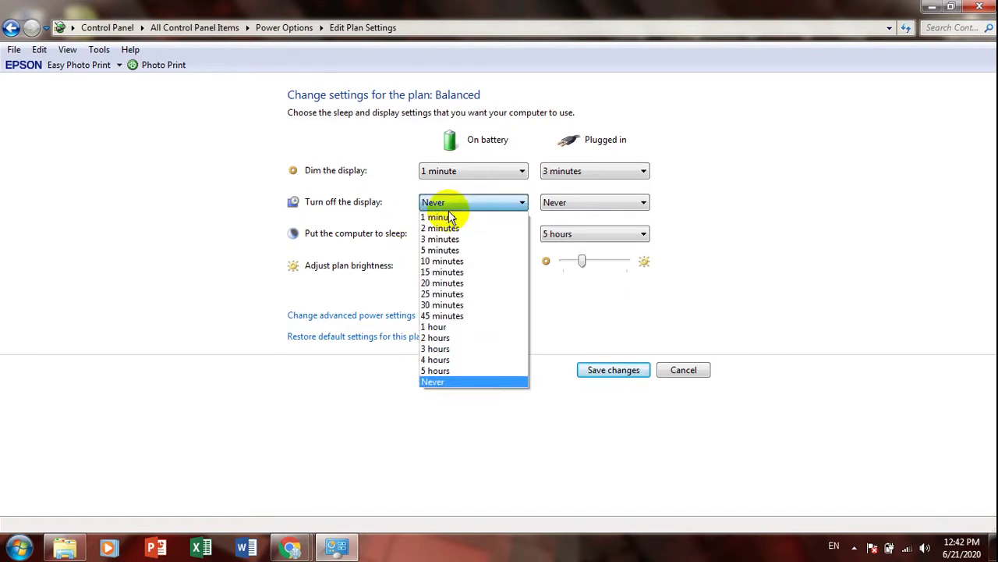
click(448, 260)
click(560, 221)
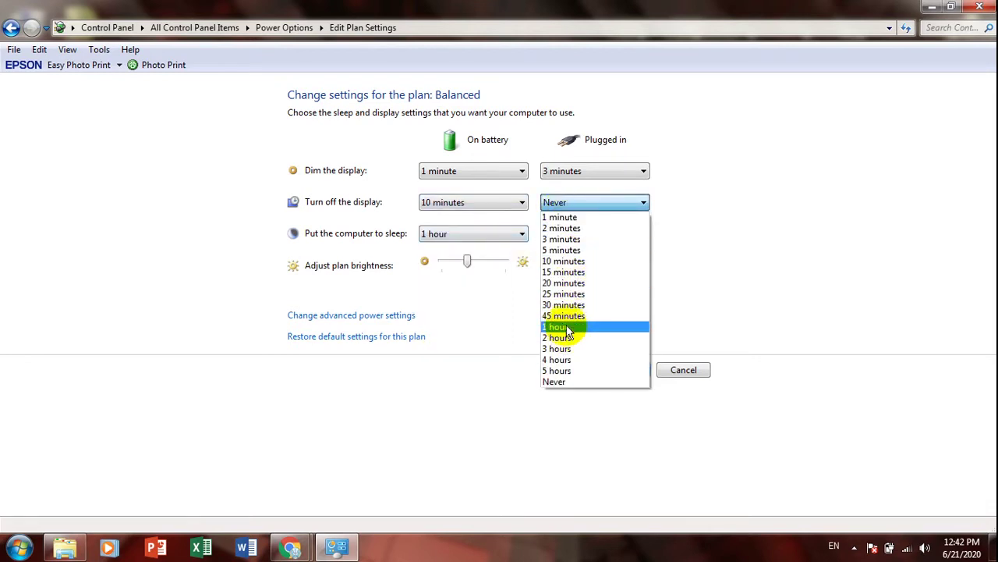
click(575, 282)
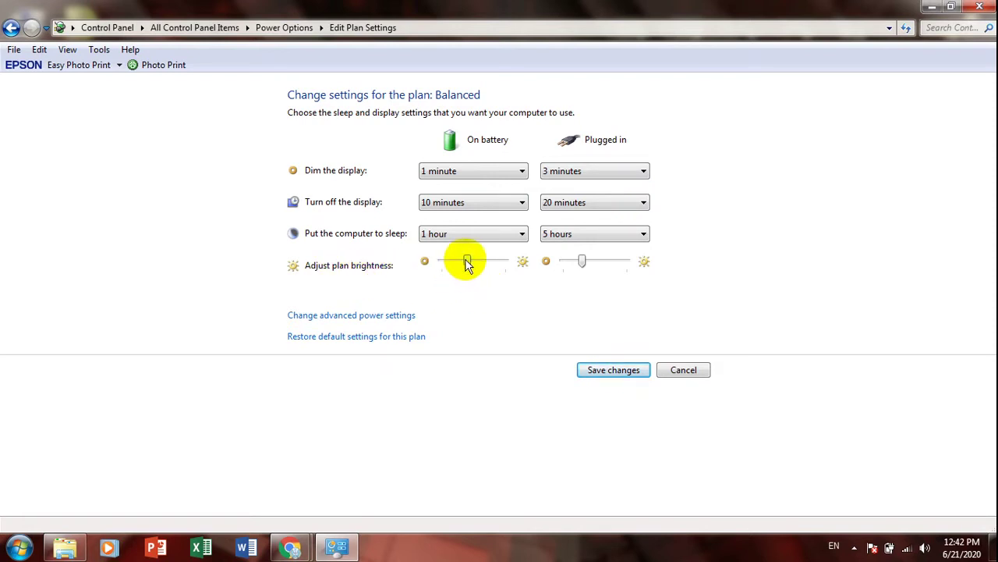
Raise the Balanced plan's brightness for both battery and plugged-in use, and save the plan changes
mouse_move(467, 263)
mouse_down()
mouse_move(439, 263)
mouse_move(569, 278)
mouse_move(470, 276)
mouse_move(480, 269)
mouse_up()
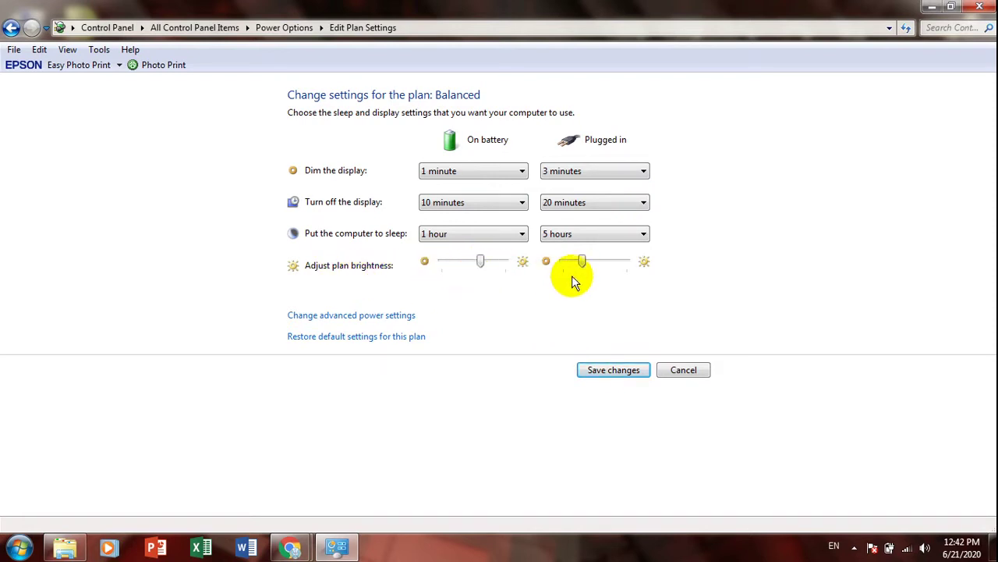
click(606, 268)
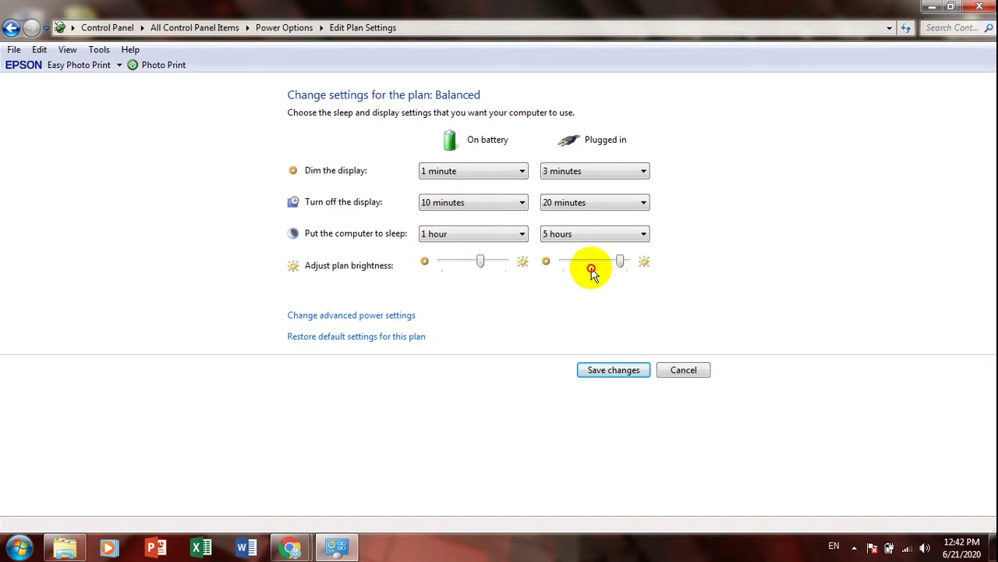
click(612, 371)
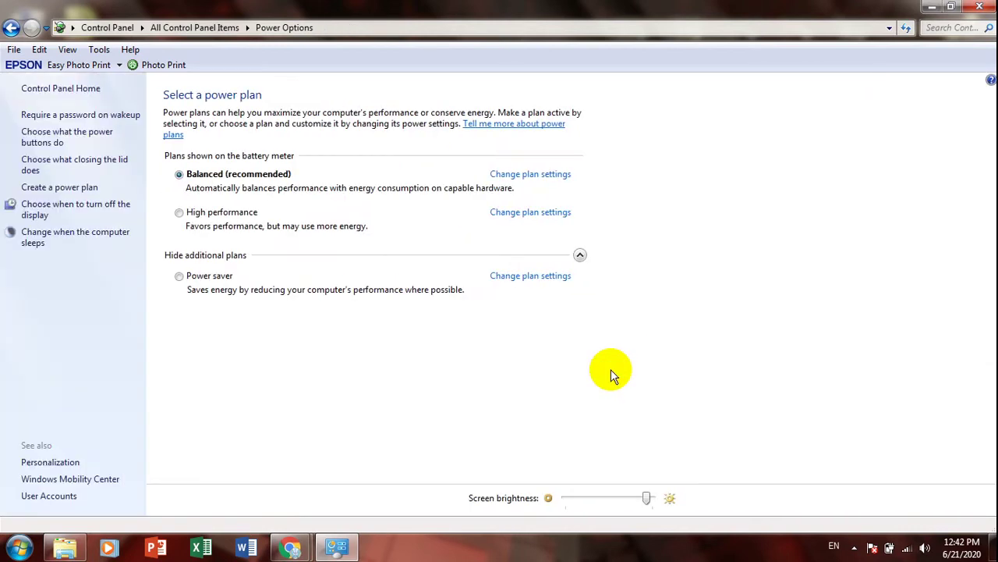
Lower the Balanced plan's brightness for both battery and plugged-in use, and save the plan changes
click(526, 178)
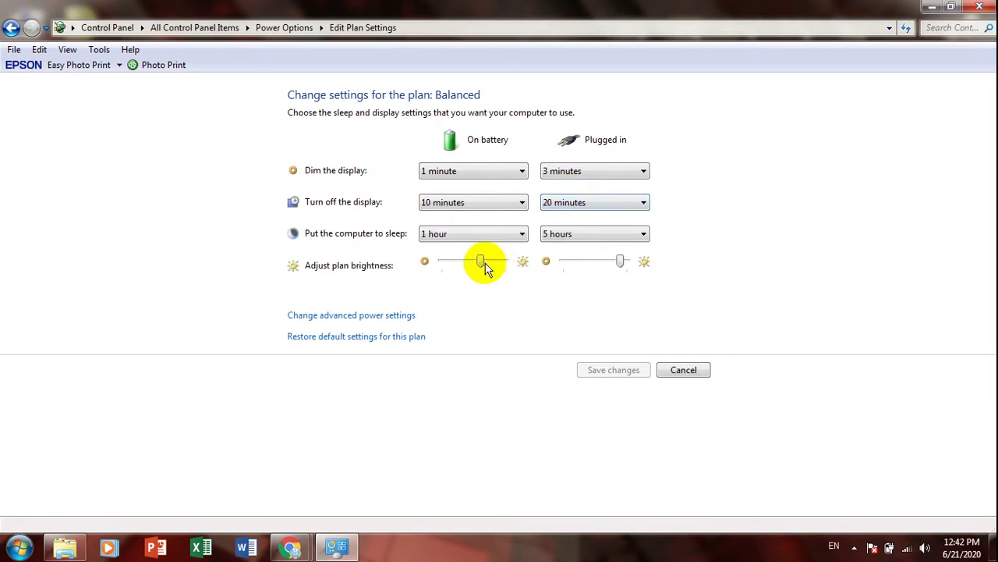
drag(485, 268, 458, 265)
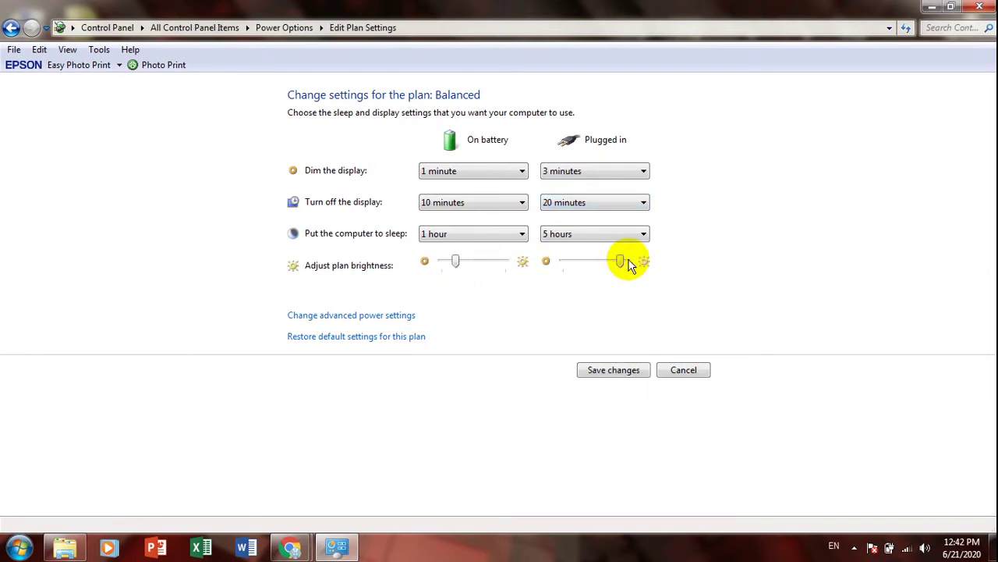
drag(598, 266, 579, 264)
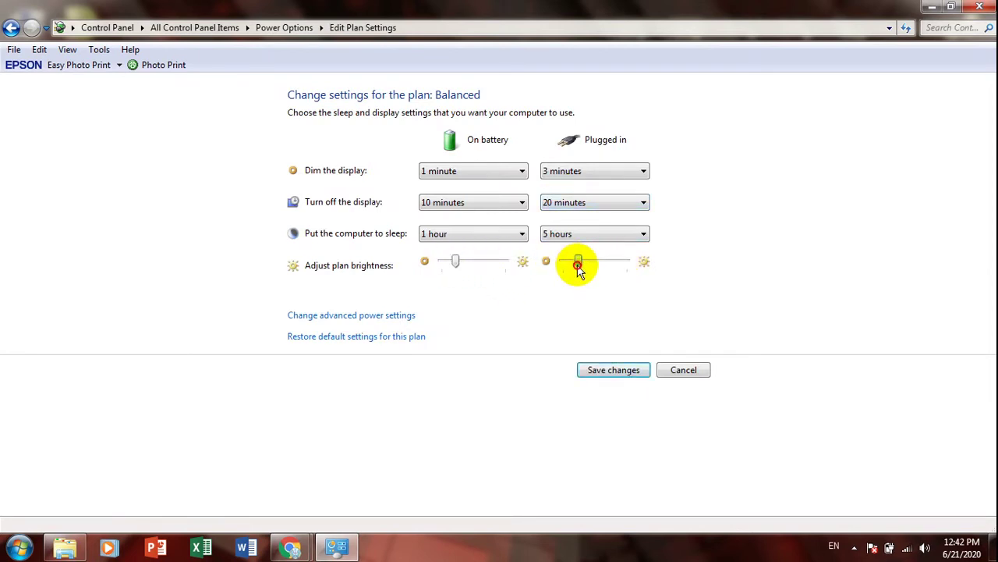
click(607, 371)
Set the Balanced plan's dim and turn-off display times to 25 minutes on battery and 2 hours plugged in
click(538, 175)
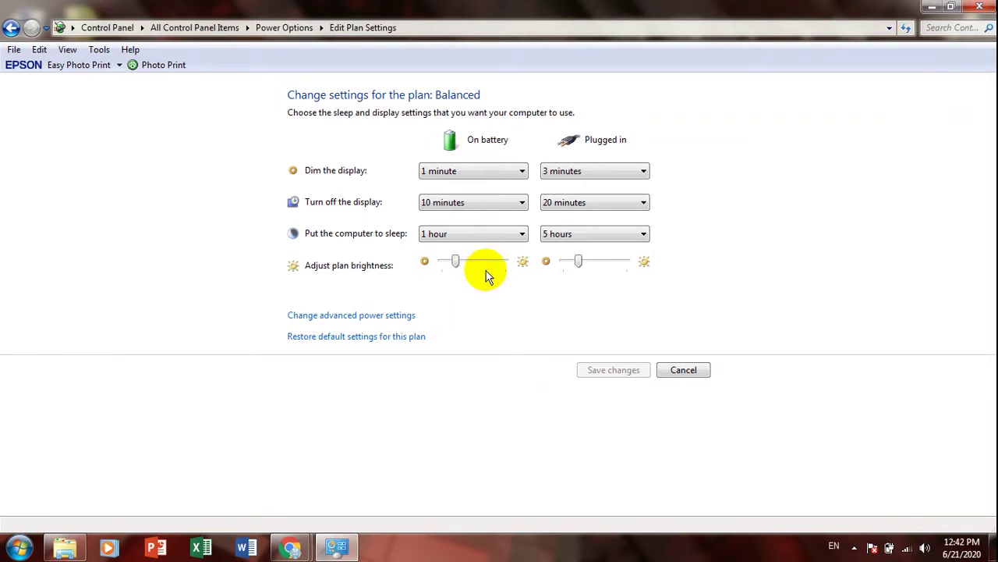
click(464, 173)
click(446, 260)
click(595, 171)
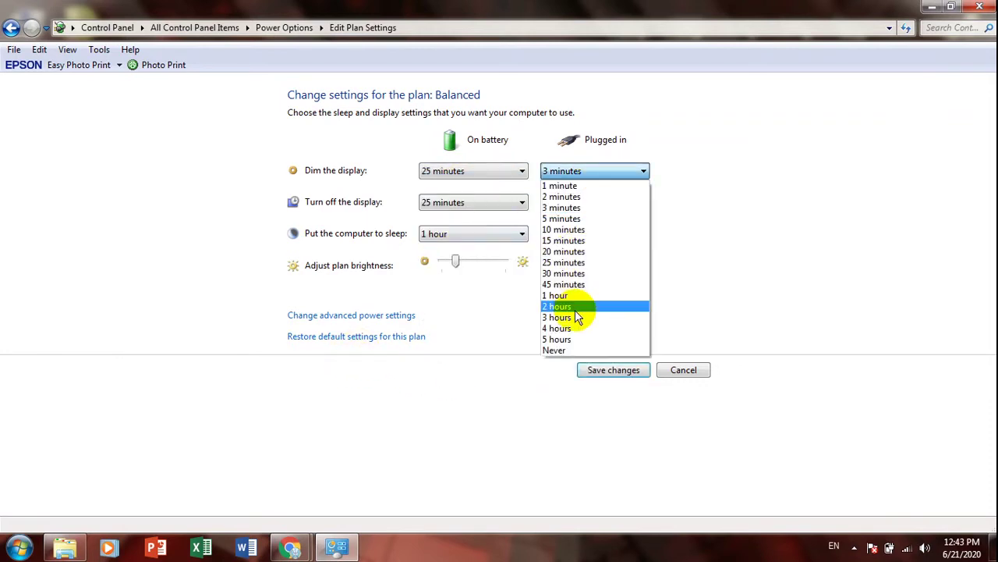
click(574, 308)
click(467, 205)
click(465, 284)
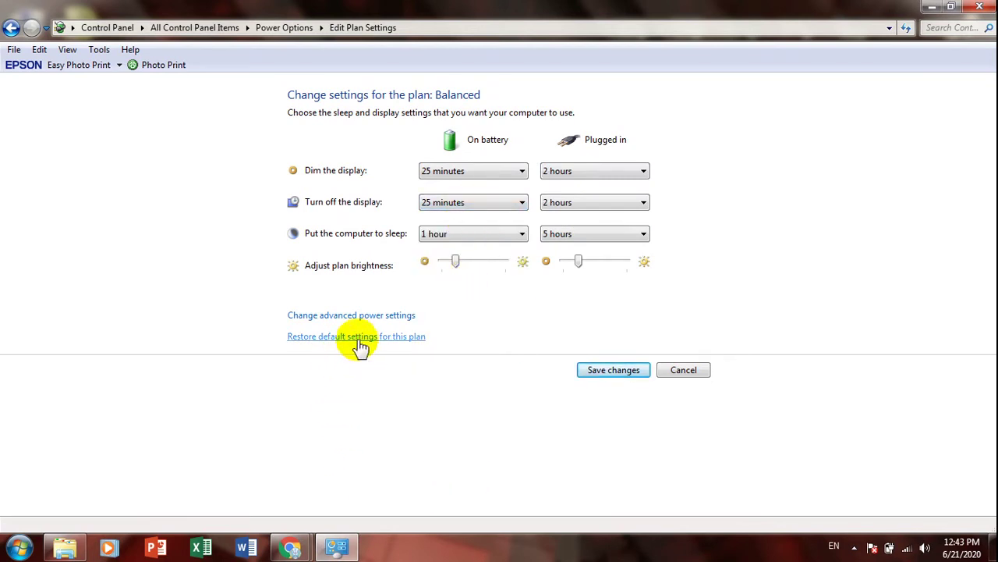
Restore the Balanced plan's default settings and return to the power plan list
click(419, 341)
click(544, 300)
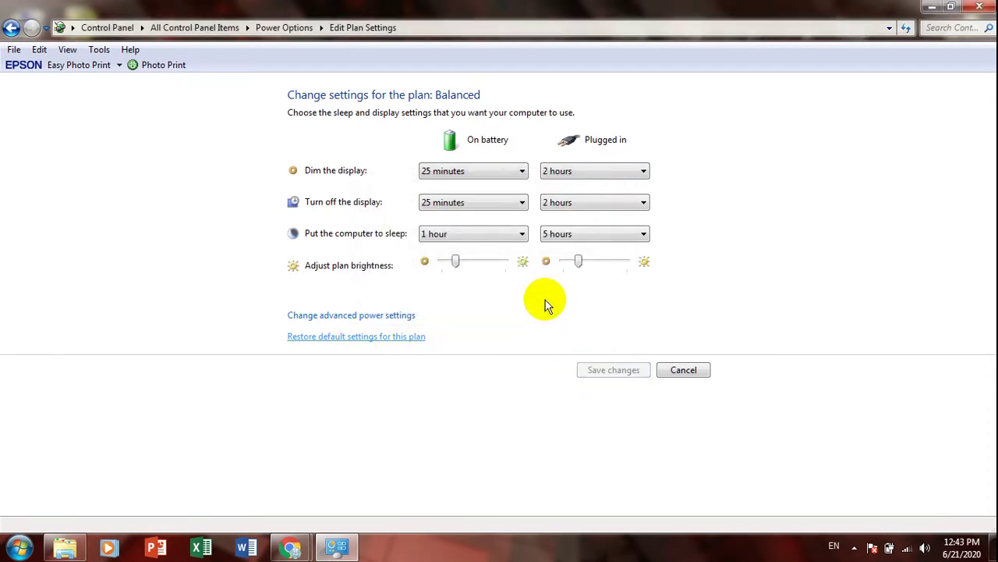
click(682, 371)
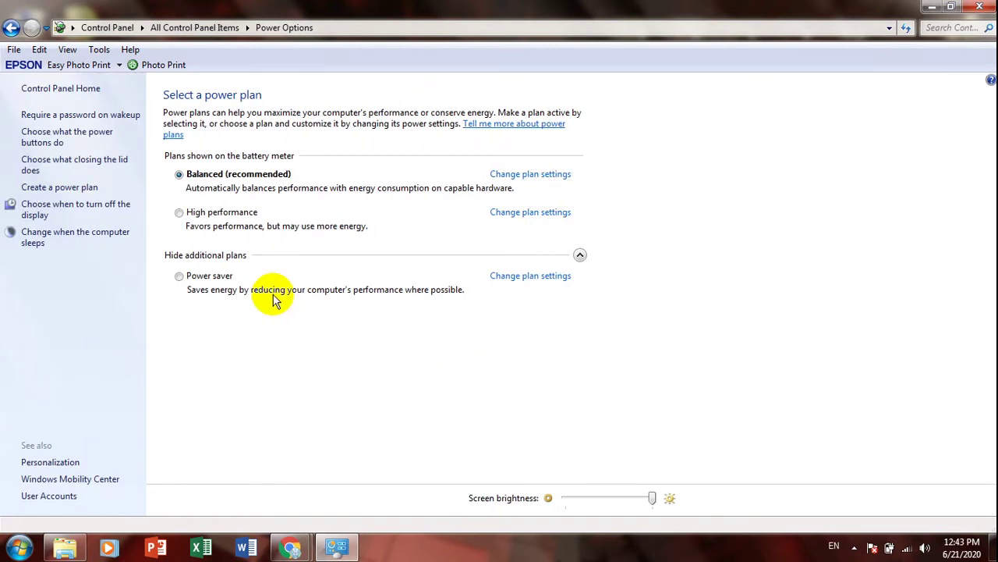
Activate the High performance plan, lower its brightness for both battery and plugged-in use, and save the changes
click(242, 214)
click(530, 212)
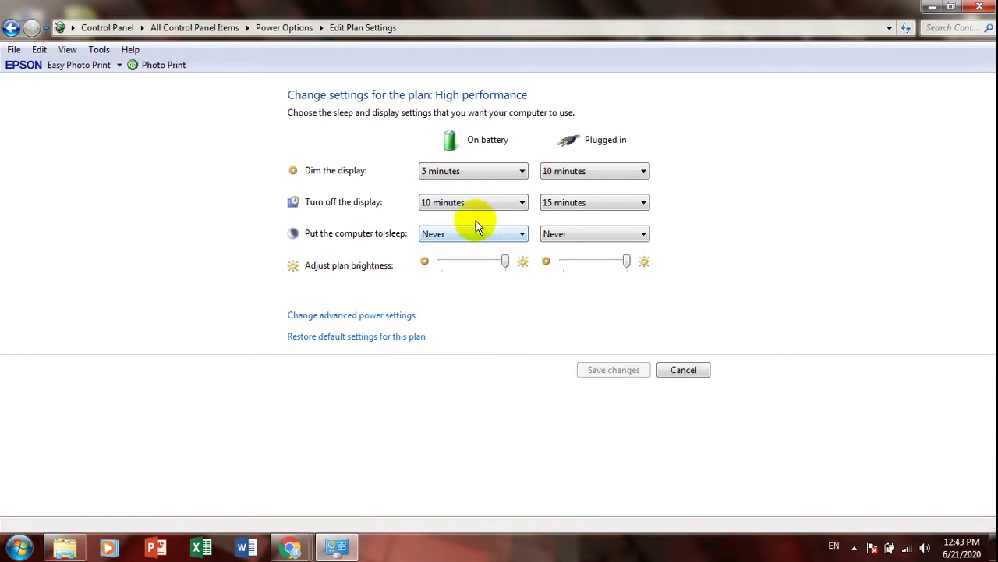
click(505, 260)
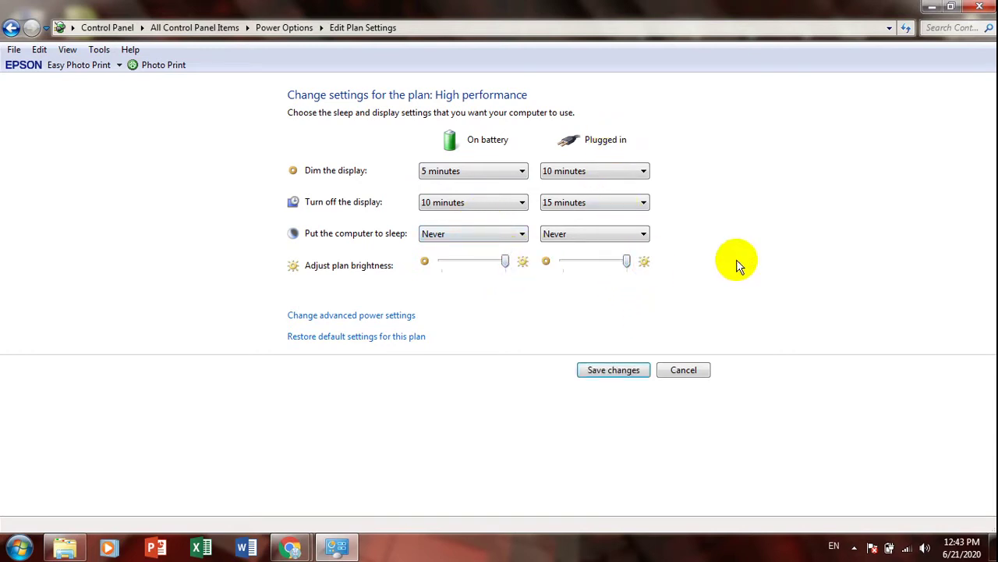
drag(629, 264, 587, 264)
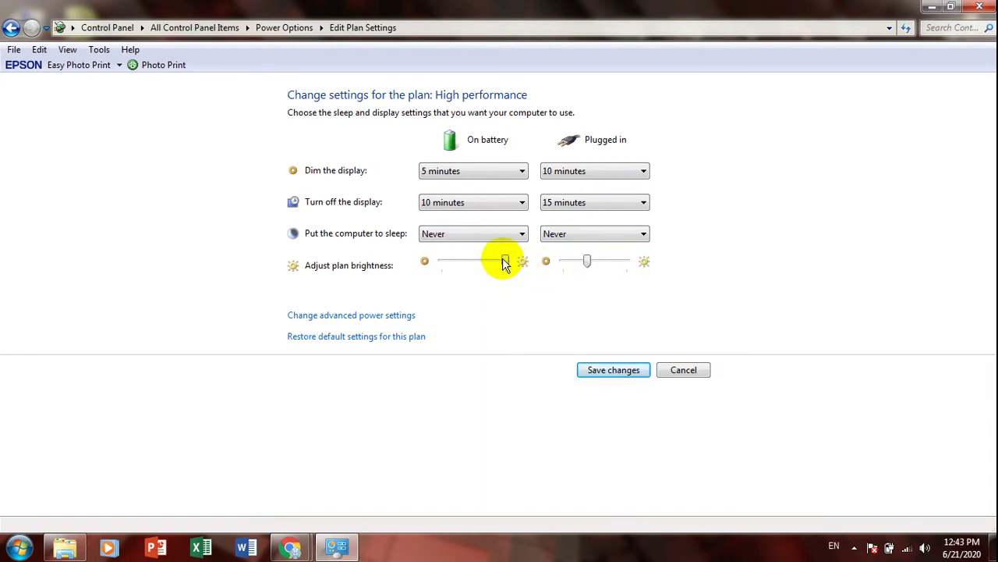
drag(506, 264, 464, 263)
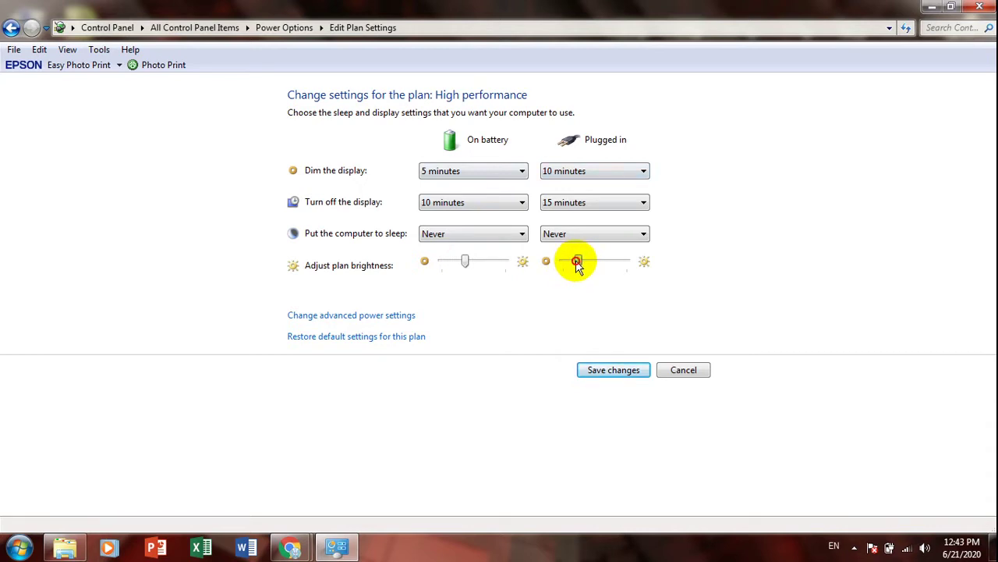
drag(577, 265, 579, 264)
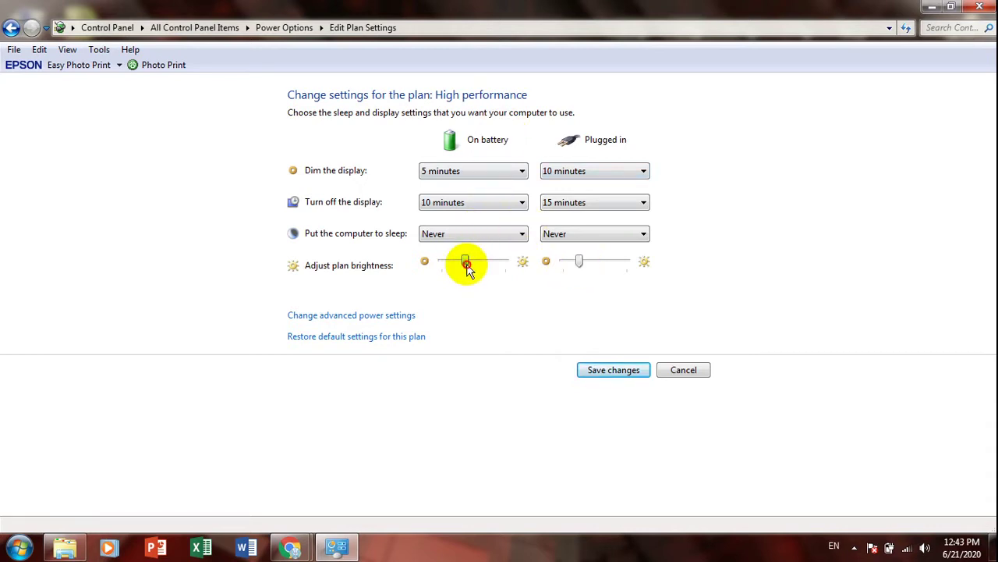
drag(467, 264, 456, 263)
click(614, 371)
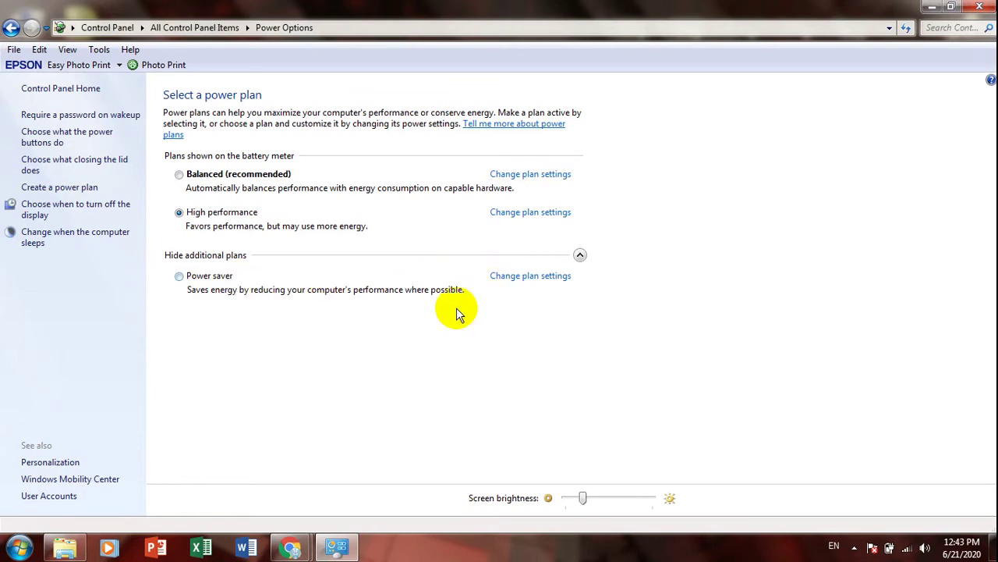
Activate the Power saver plan, lower its brightness for both battery and plugged-in use, and save the changes
click(534, 278)
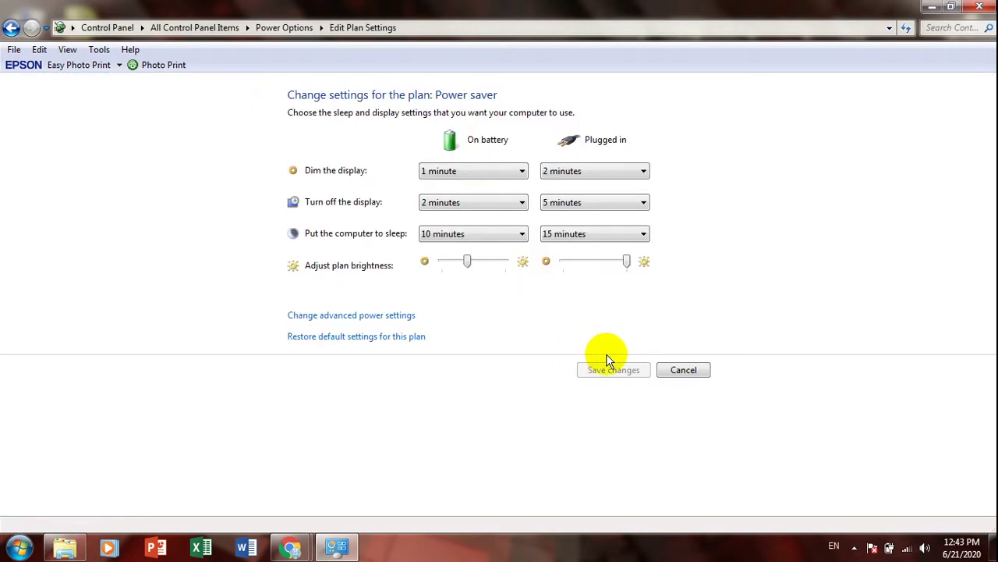
click(679, 369)
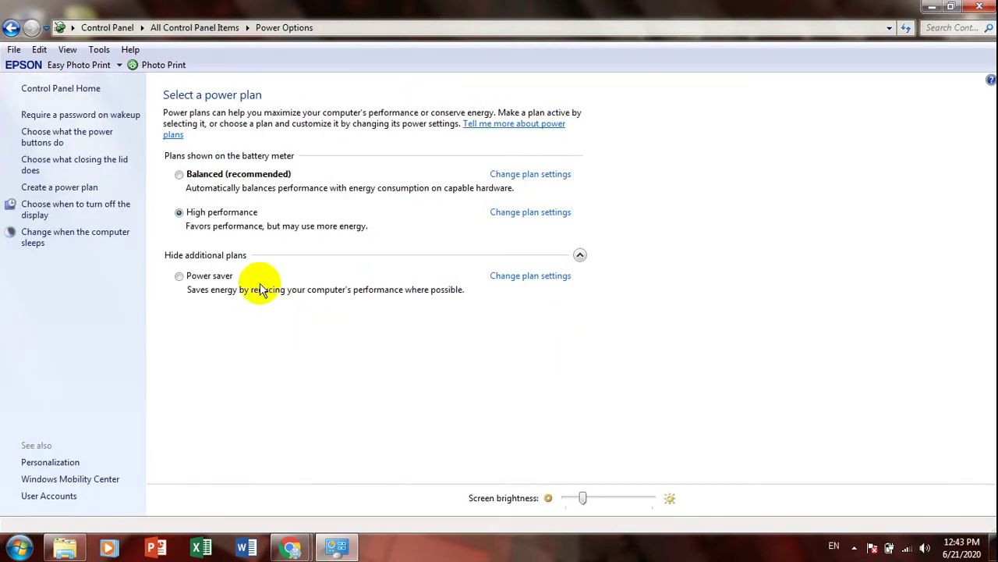
click(179, 276)
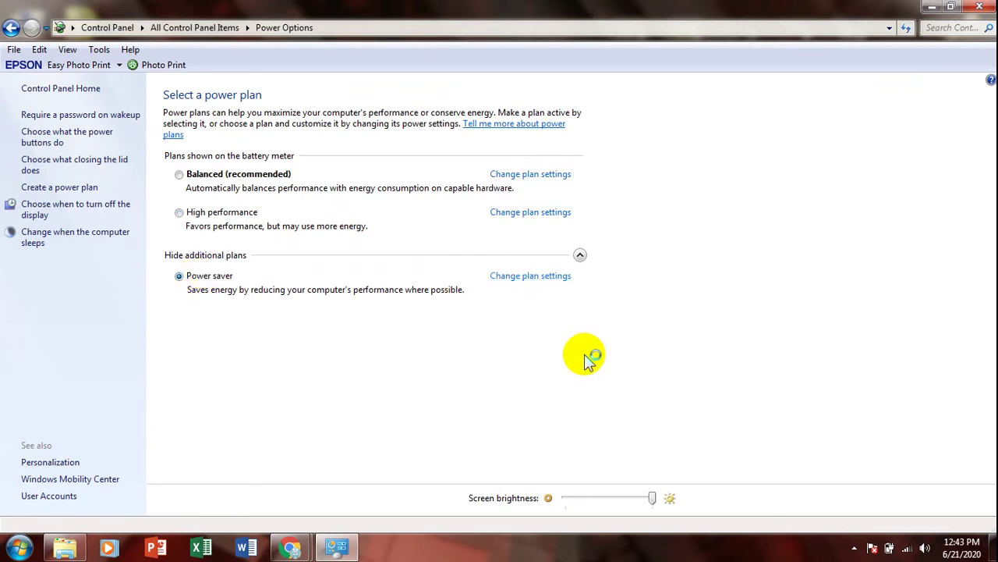
click(521, 278)
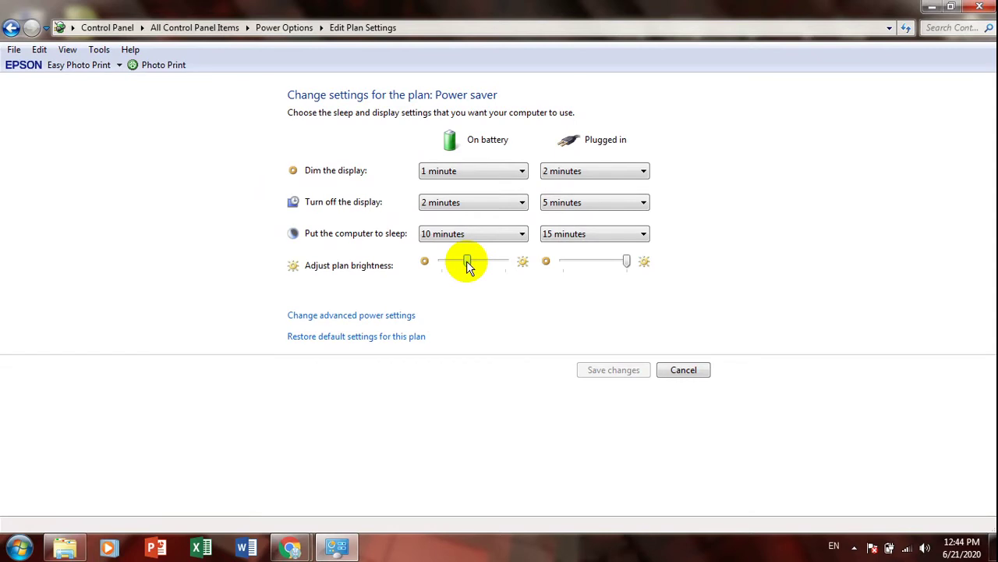
drag(469, 268, 461, 267)
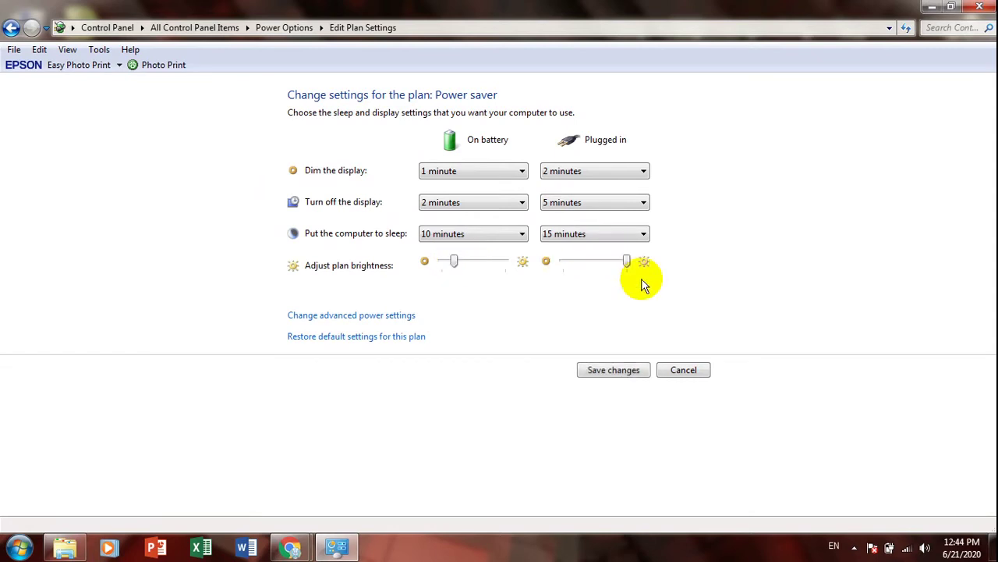
click(596, 266)
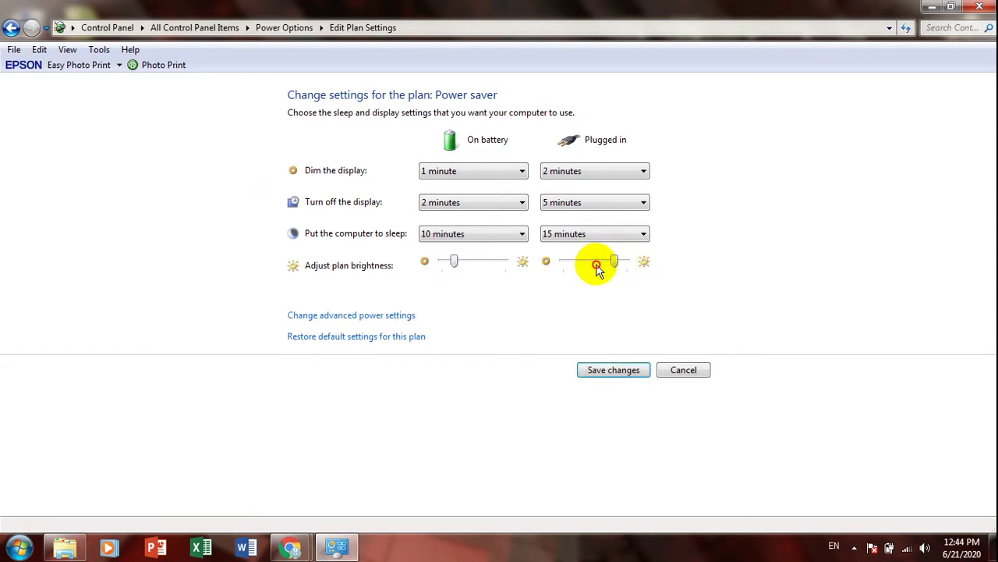
click(593, 265)
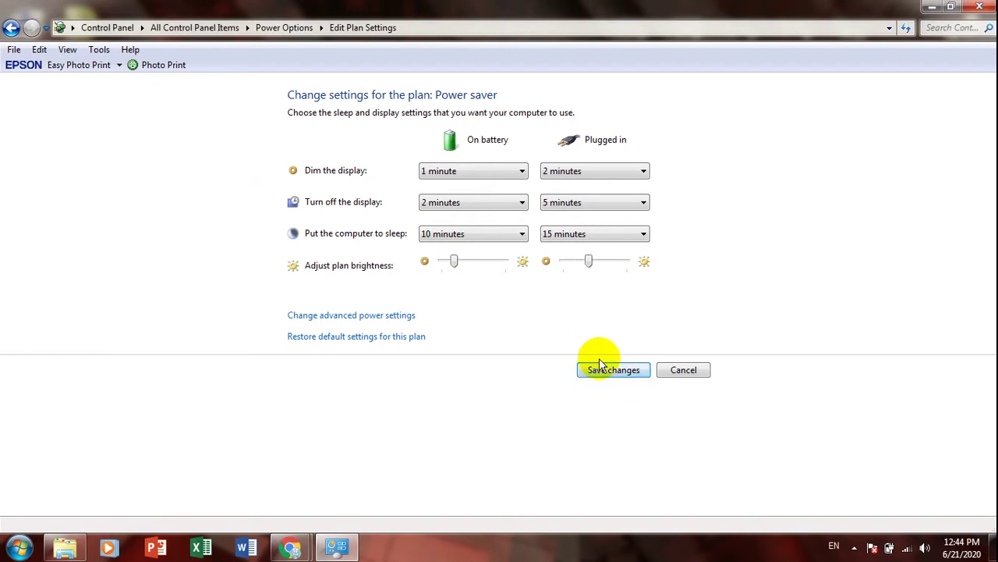
click(610, 372)
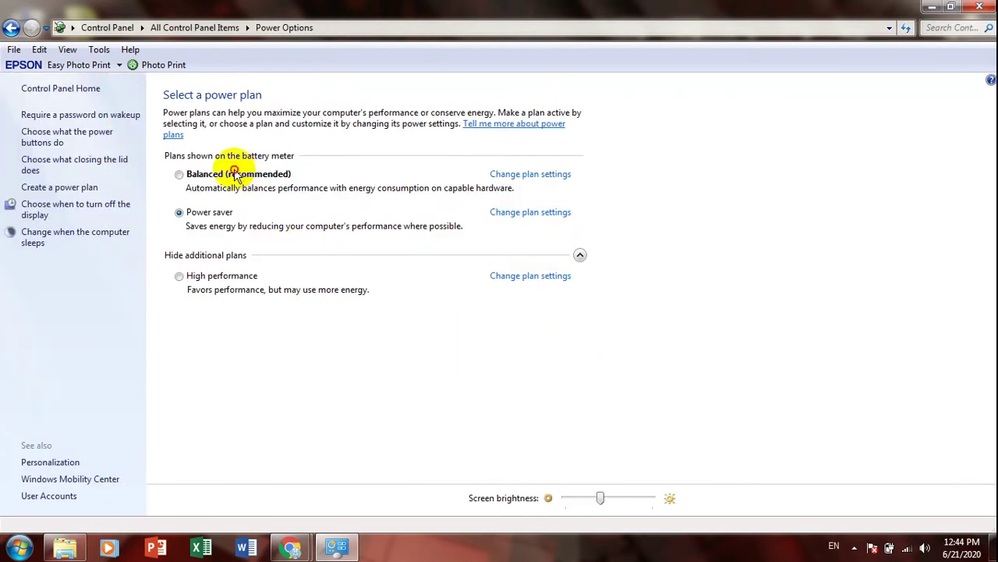
Make Balanced the active plan and open its advanced power settings, moving the dialog clear of the page edge
click(515, 177)
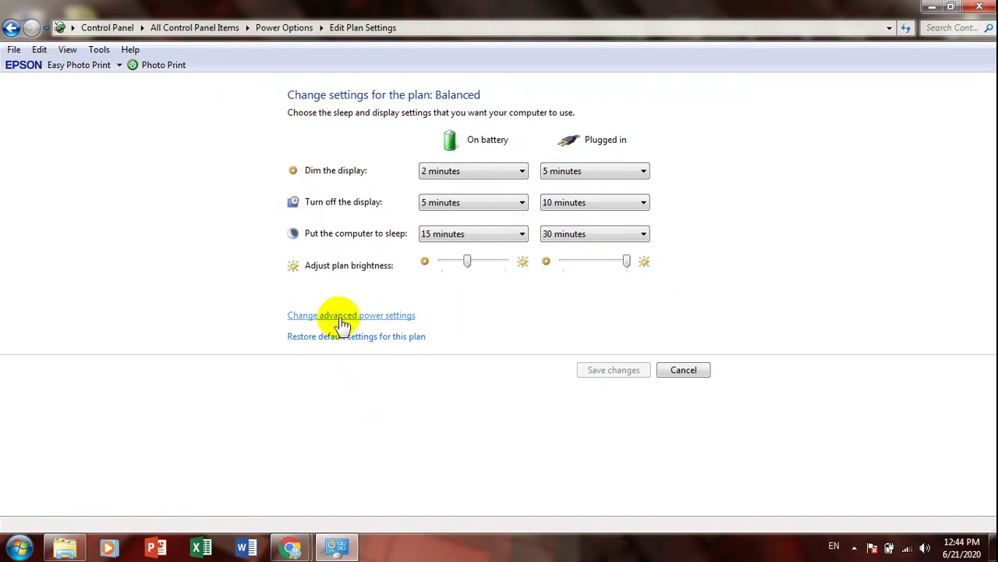
click(402, 317)
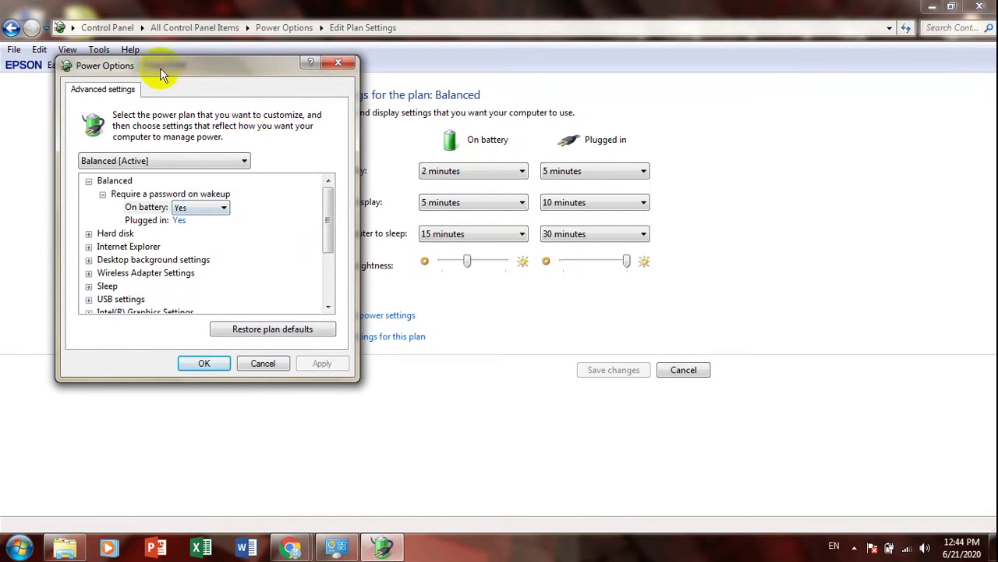
drag(160, 69, 370, 75)
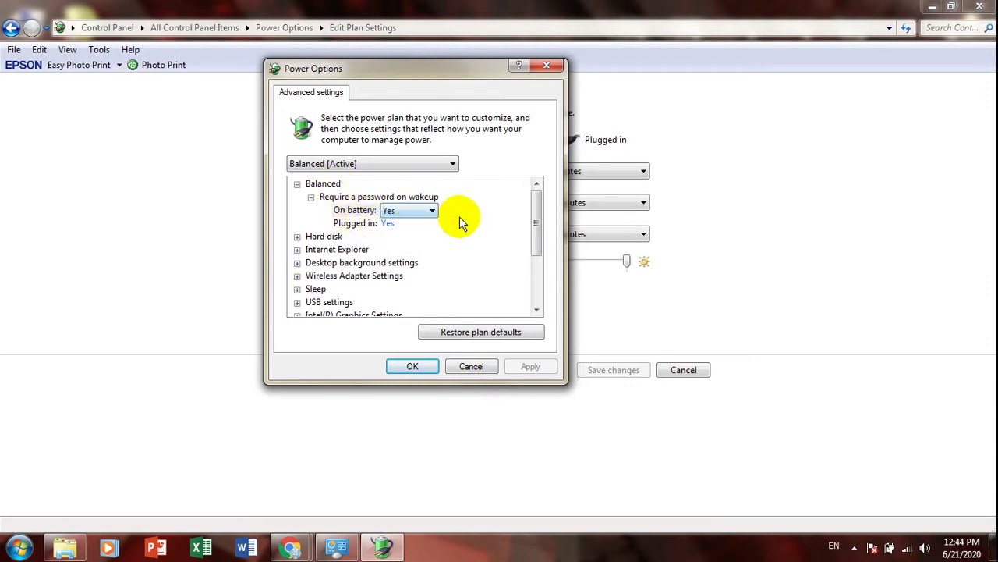
drag(386, 72, 224, 161)
drag(154, 209, 299, 78)
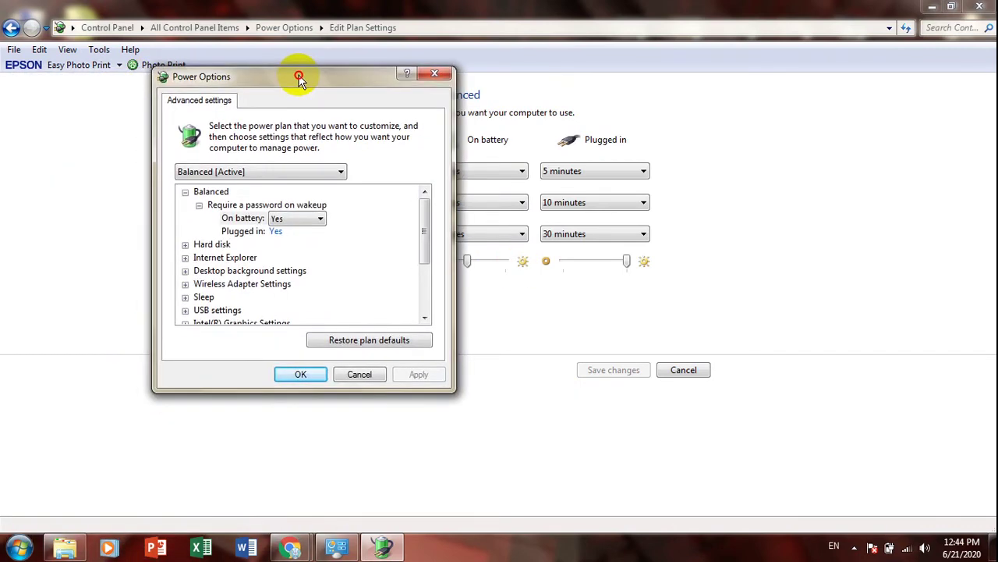
Set Require a password on wakeup to No for both plugged-in and battery use
click(302, 217)
click(289, 242)
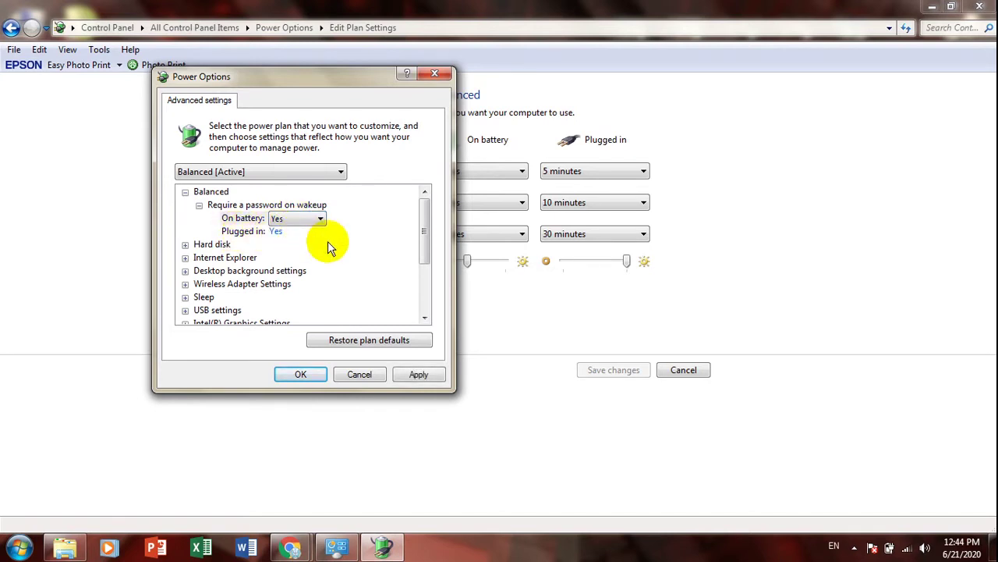
click(279, 231)
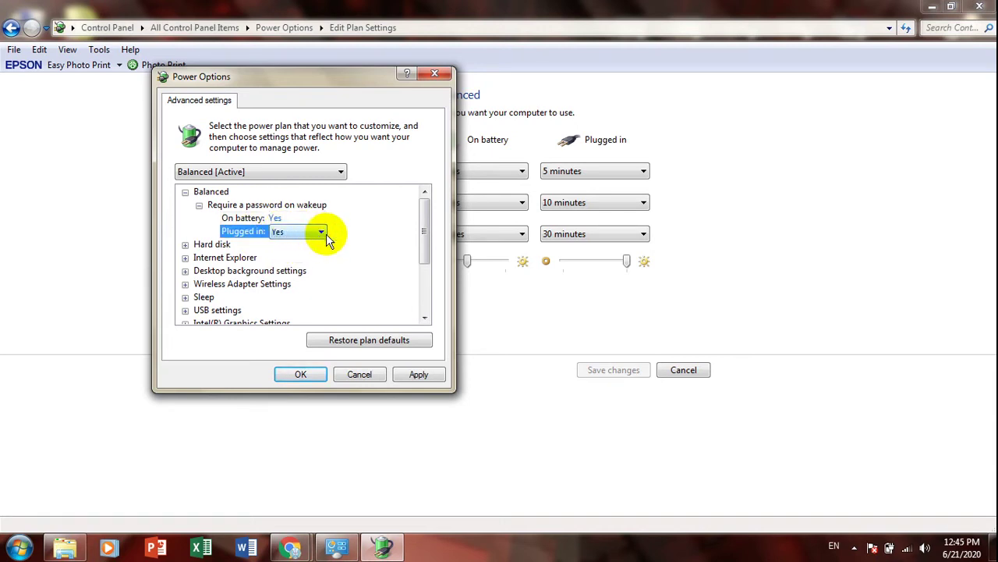
click(320, 232)
click(296, 256)
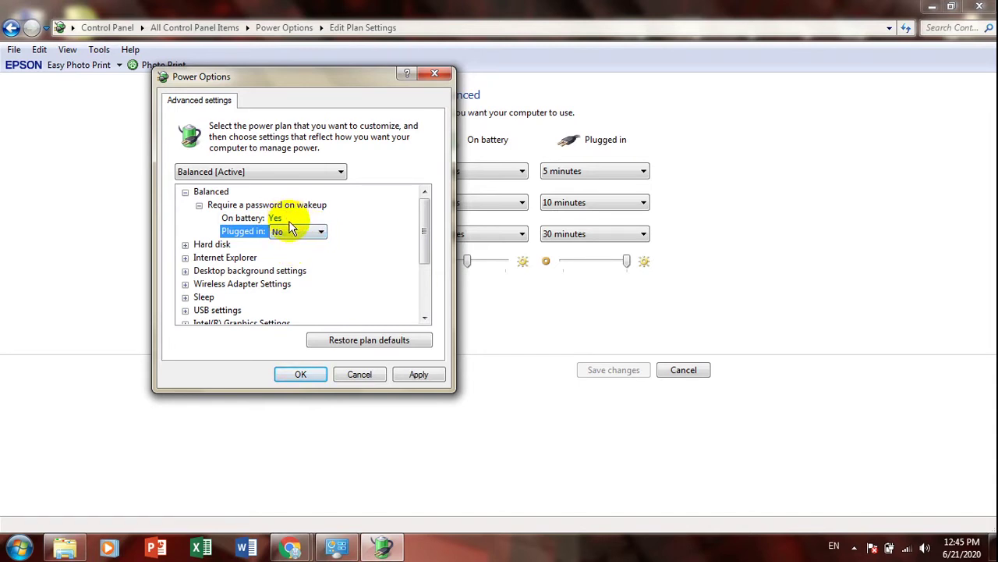
click(282, 219)
click(292, 220)
click(285, 242)
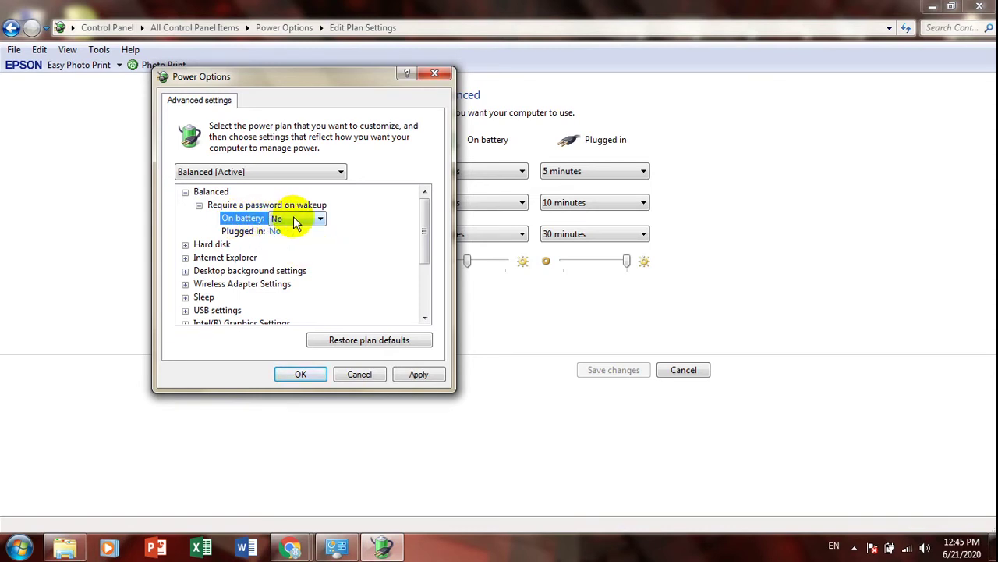
Set Require a password on wakeup back to Yes for both battery and plugged-in use
click(295, 222)
click(289, 242)
click(280, 233)
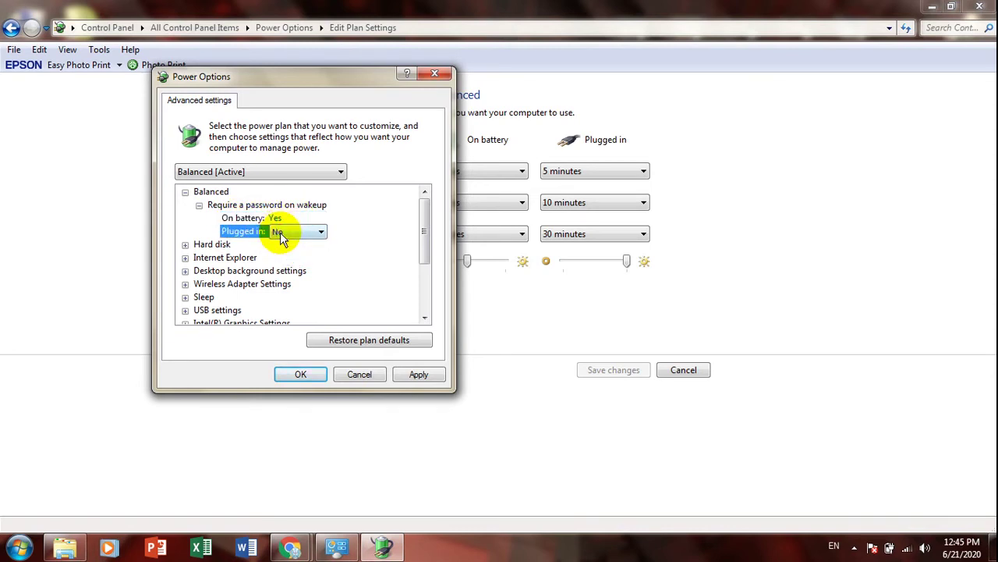
click(281, 234)
click(281, 251)
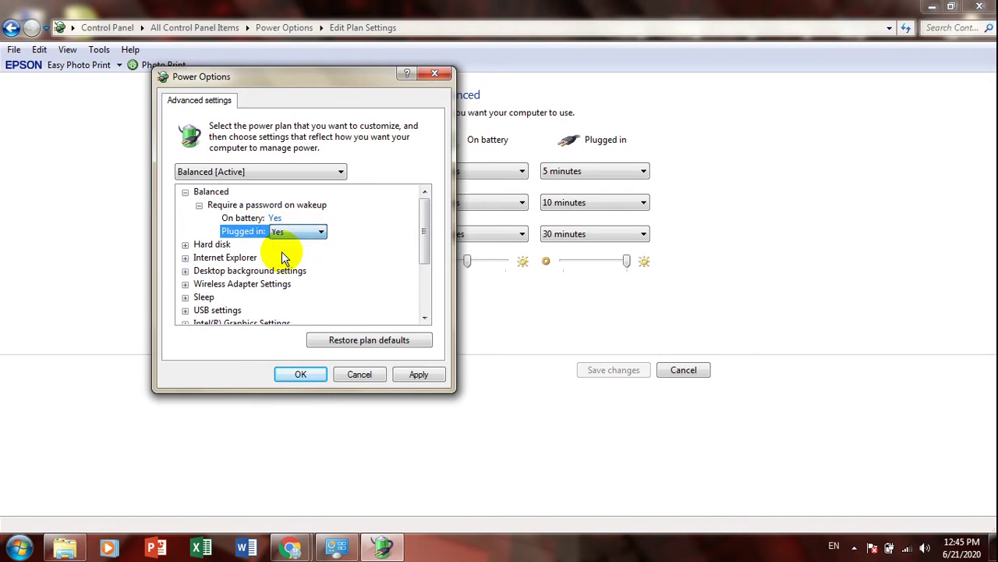
Expand the Hard disk settings to examine the turn-off times for battery and plugged-in use
click(184, 245)
click(224, 259)
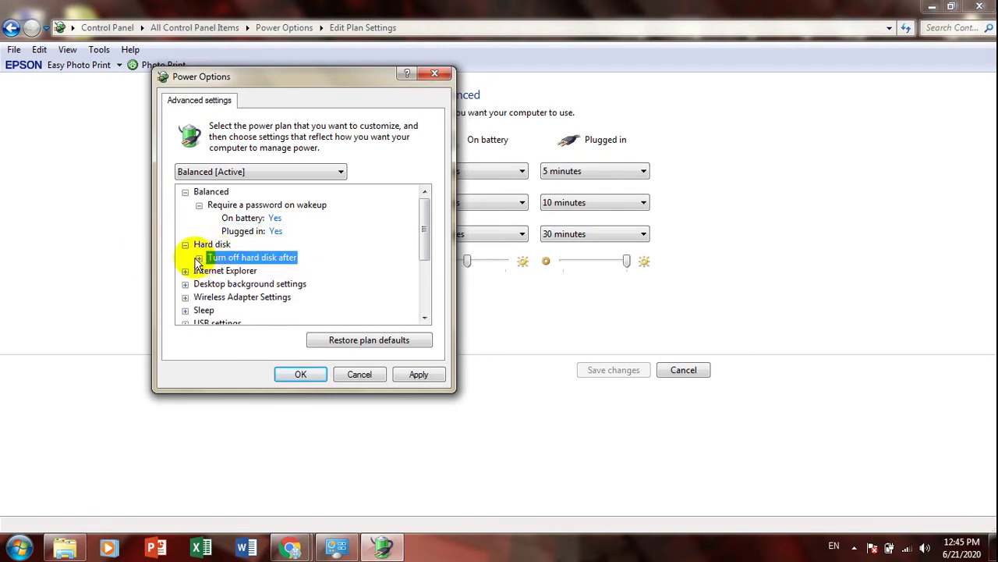
click(199, 257)
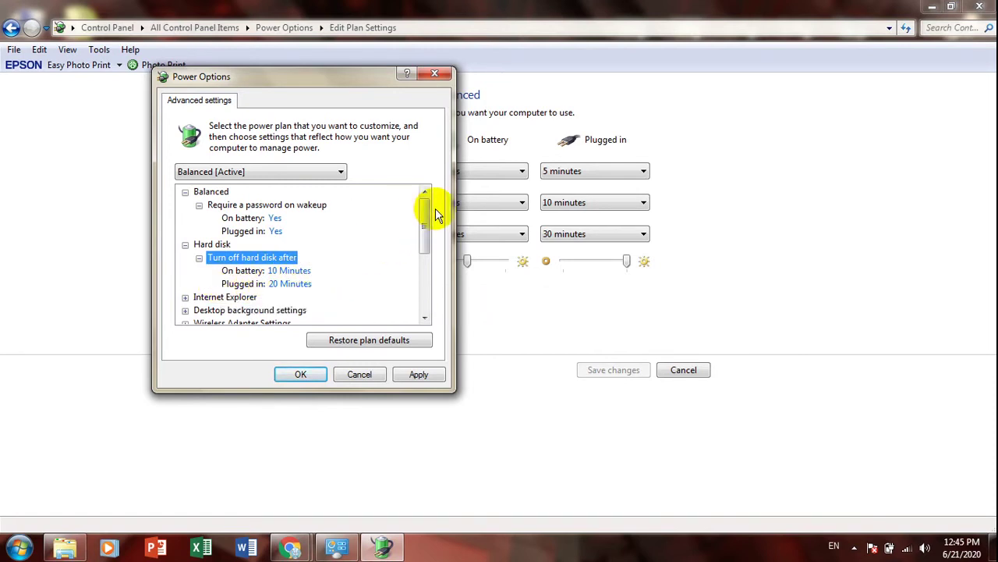
drag(425, 212, 423, 248)
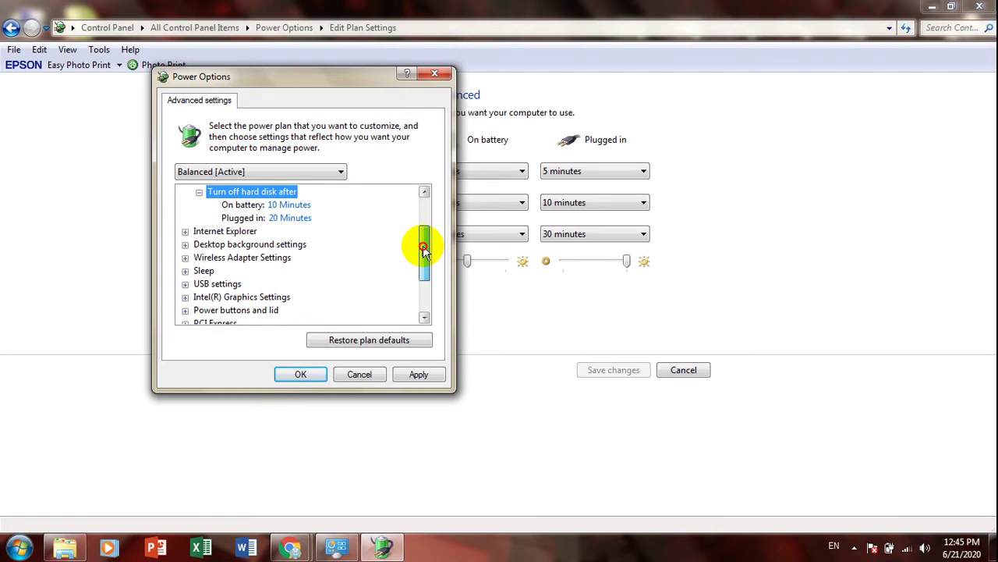
Expand the Slide show entry under Desktop background settings to examine its battery and plugged-in options
drag(424, 249, 424, 263)
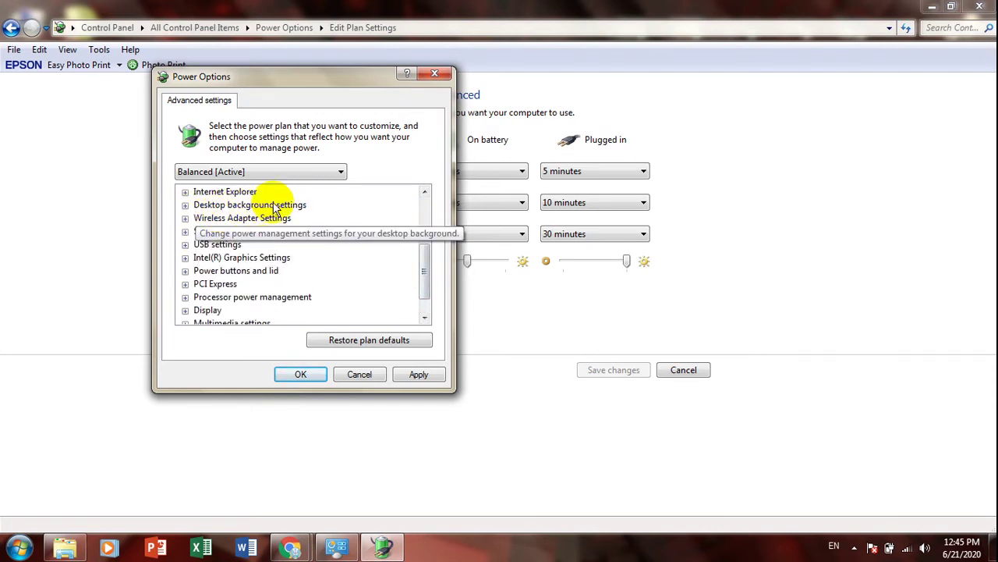
click(185, 205)
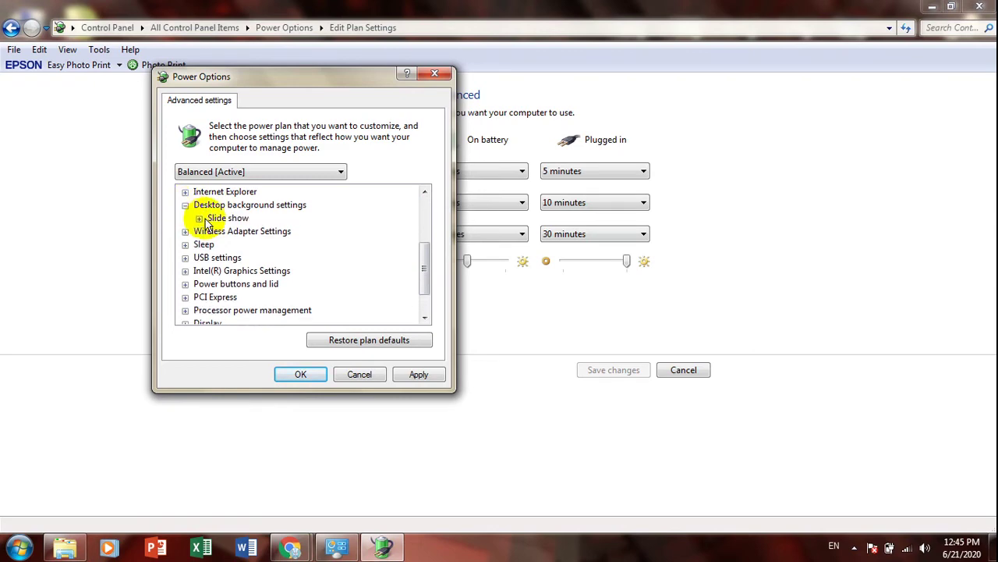
click(199, 217)
Clear the open windows and the advanced power settings dialog off the desktop, and open the Desktop Background settings in Personalization
click(932, 7)
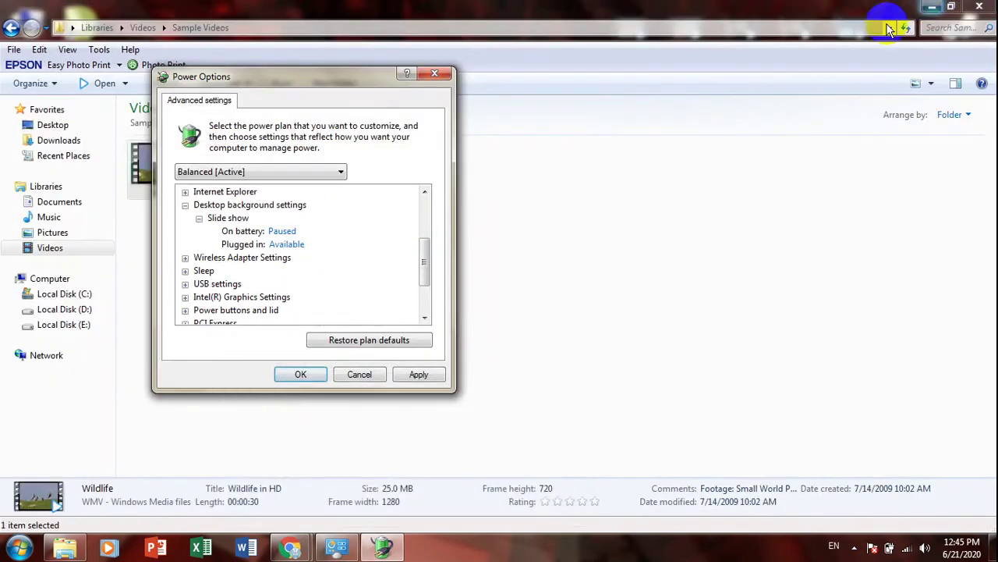
click(979, 6)
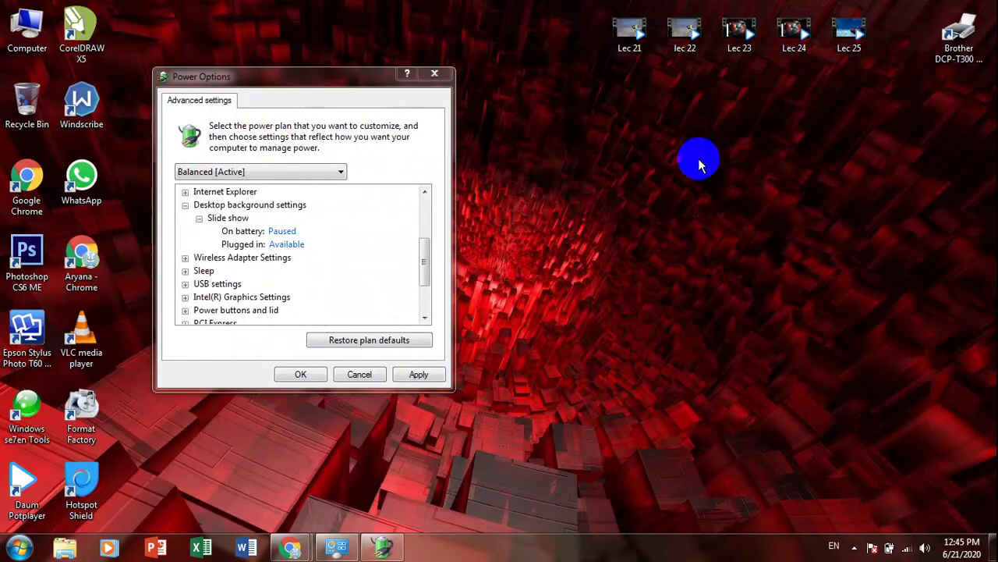
click(434, 73)
right_click(358, 62)
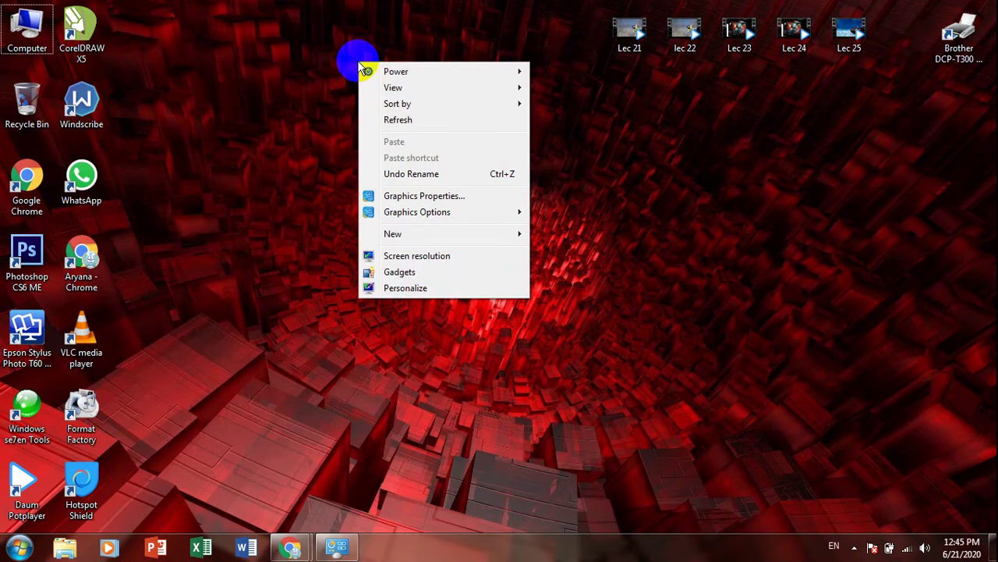
click(420, 290)
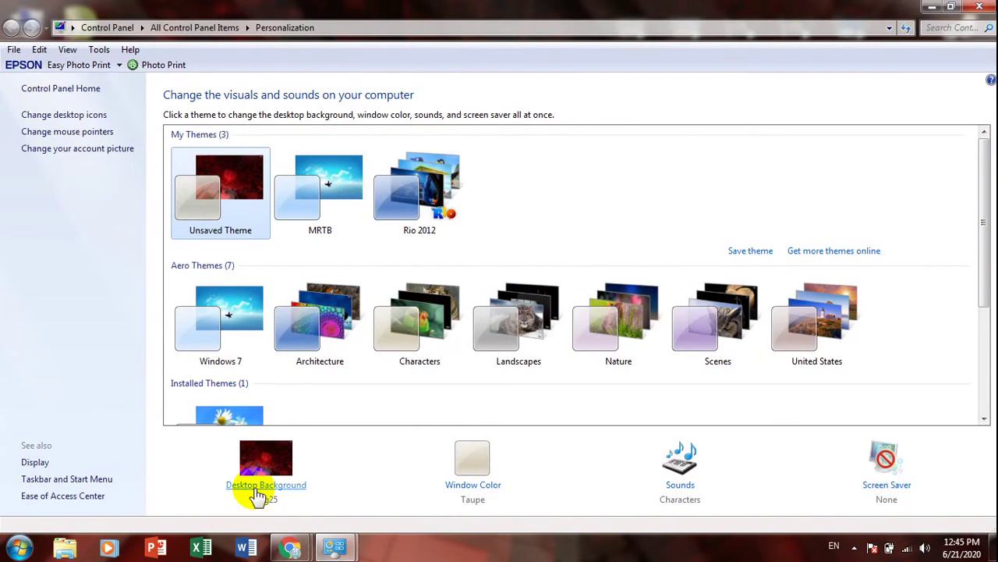
click(257, 491)
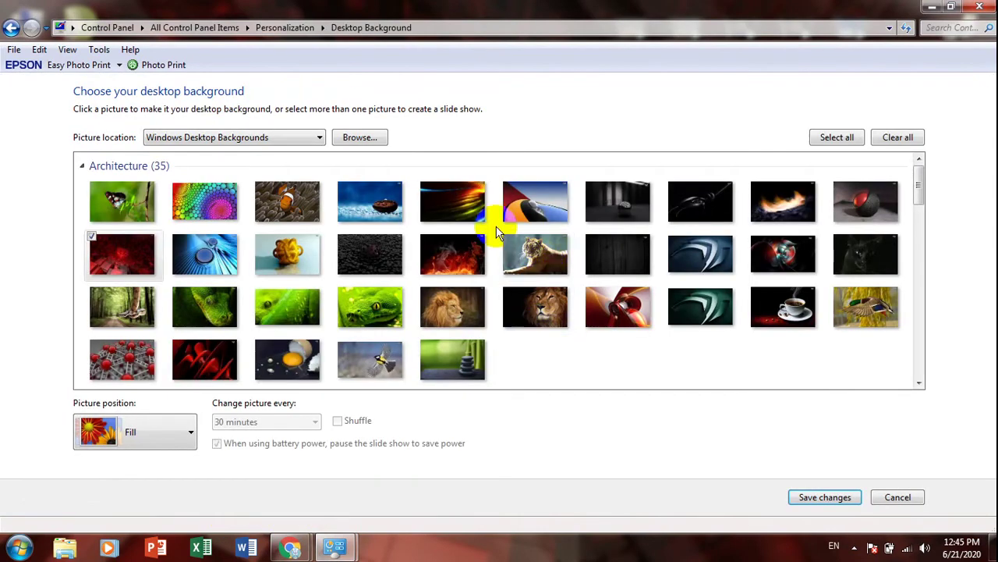
Select all the background pictures for a slide show that changes every 10 seconds, save it and close the window
click(851, 136)
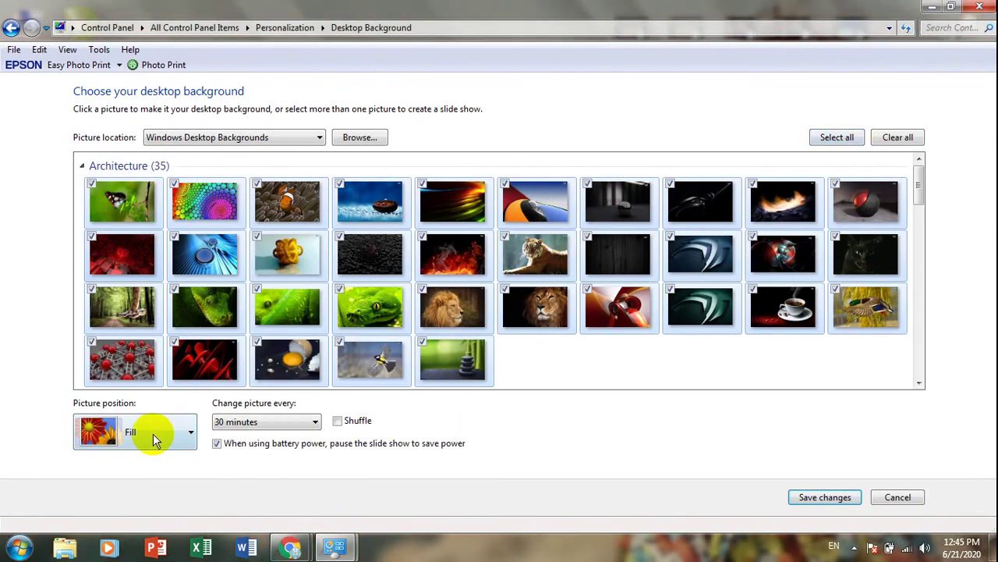
click(245, 425)
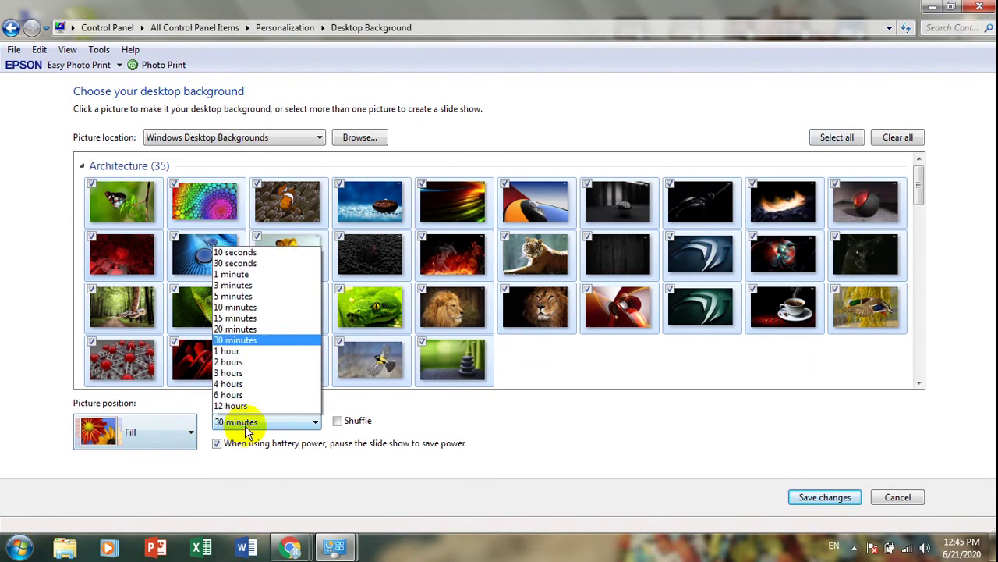
click(253, 249)
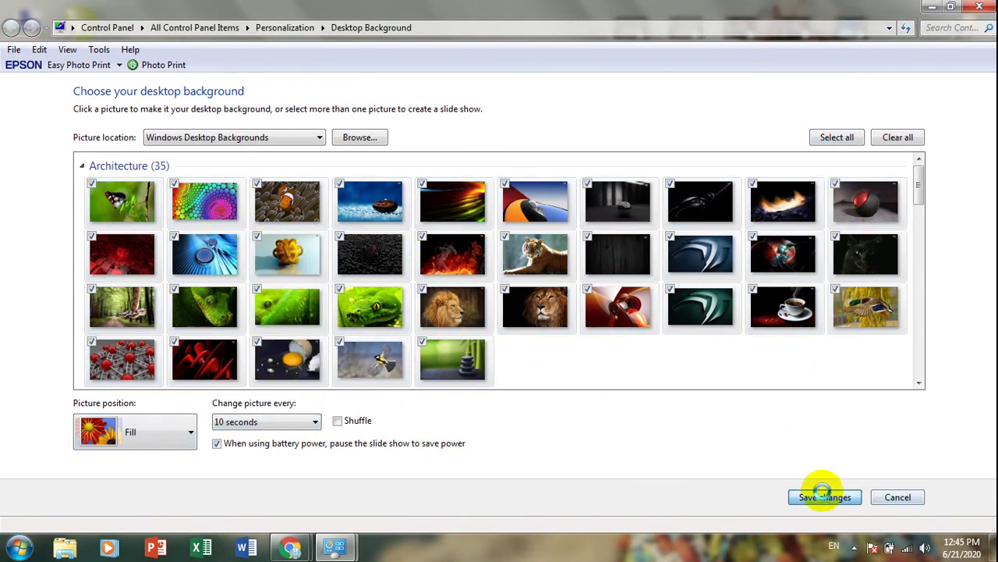
click(823, 497)
click(987, 6)
Open the advanced power settings of the Balanced plan from Power Options in Control Panel
click(18, 548)
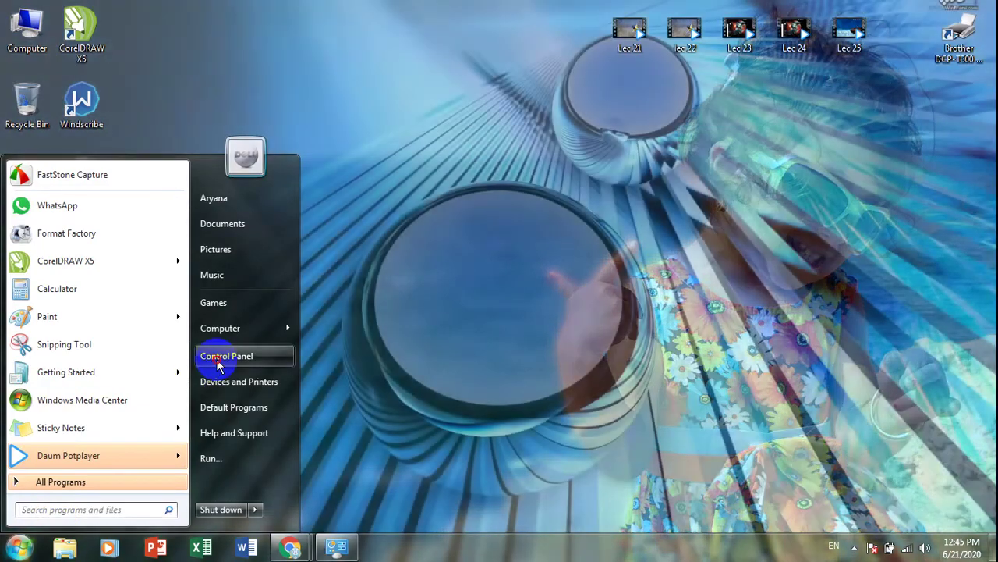
click(216, 360)
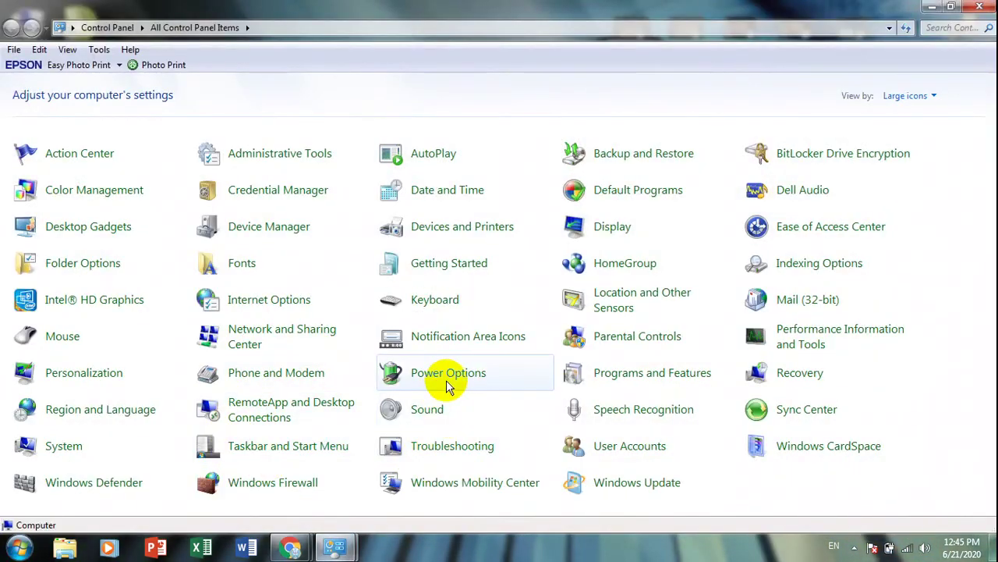
click(404, 374)
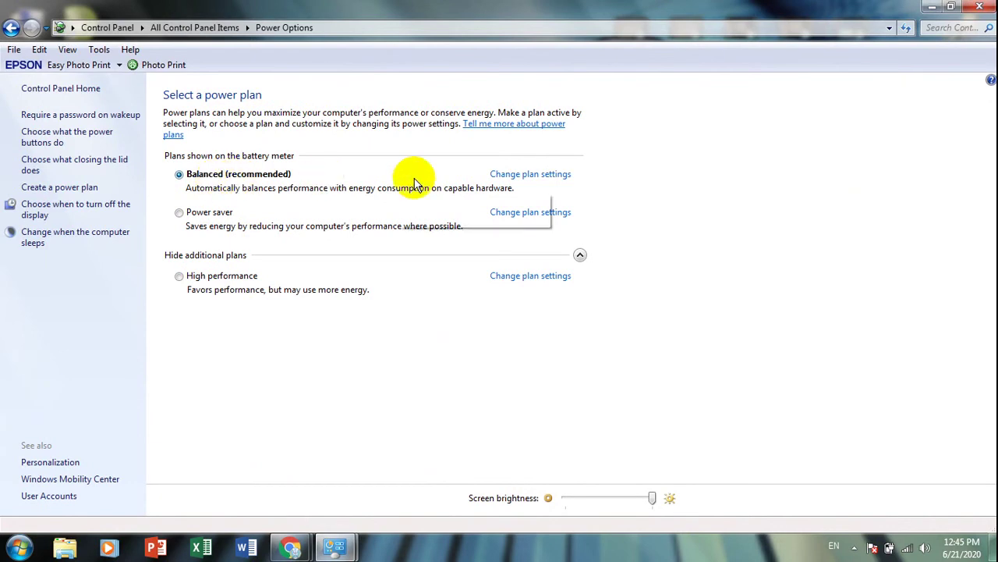
click(556, 179)
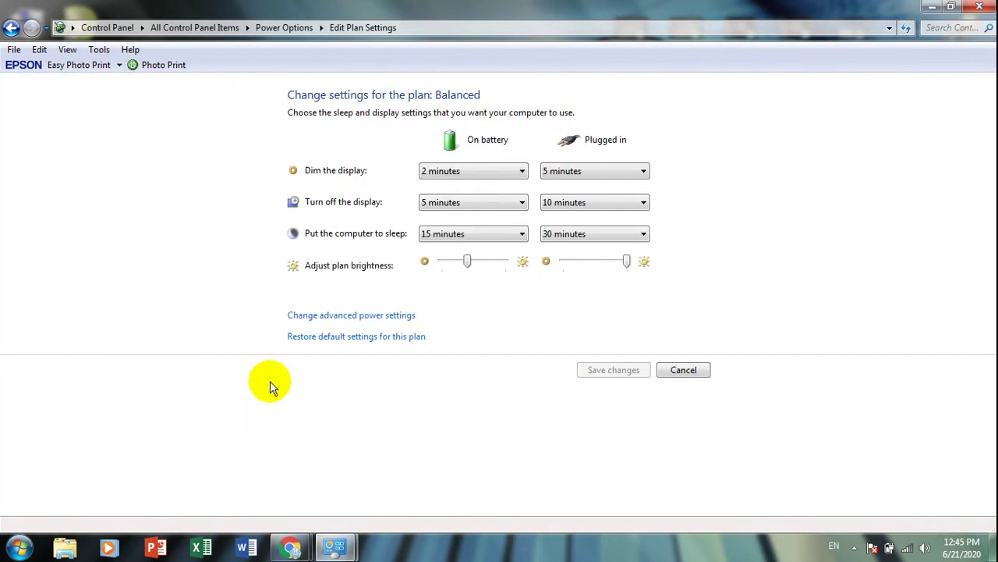
click(324, 317)
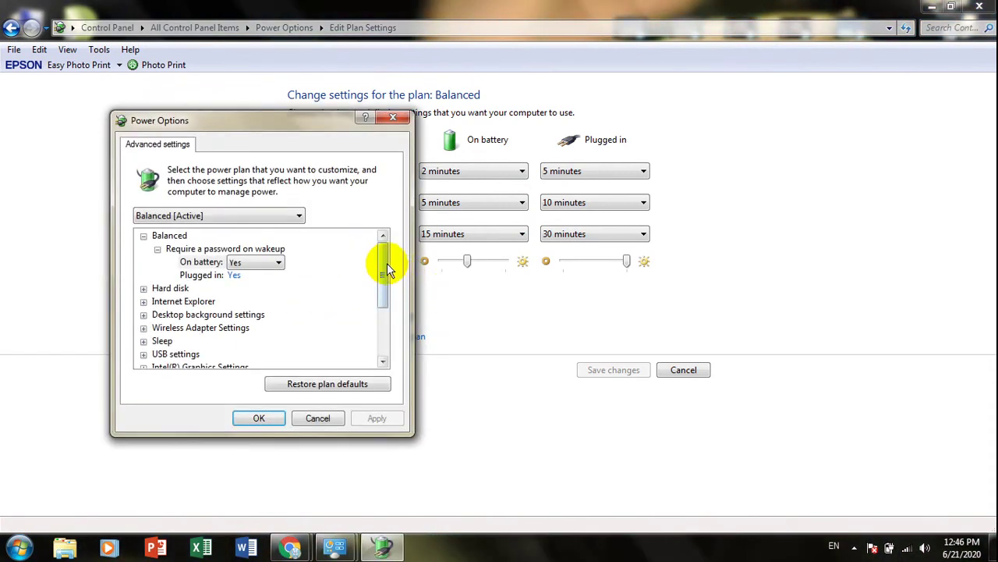
Expand the Slide show settings under Desktop background settings and minimize the plan window to watch the desktop slide show
drag(383, 263, 377, 300)
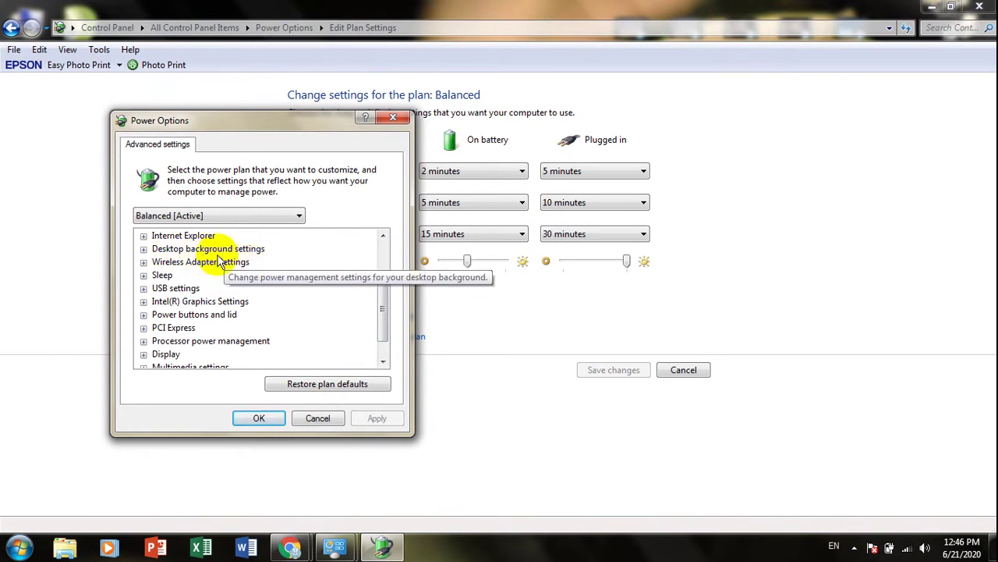
click(143, 249)
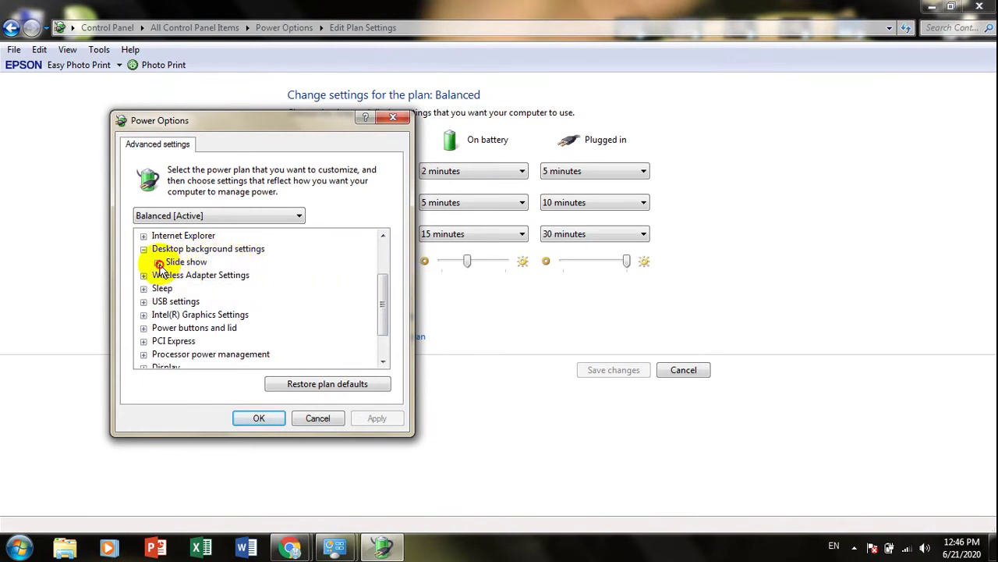
click(157, 262)
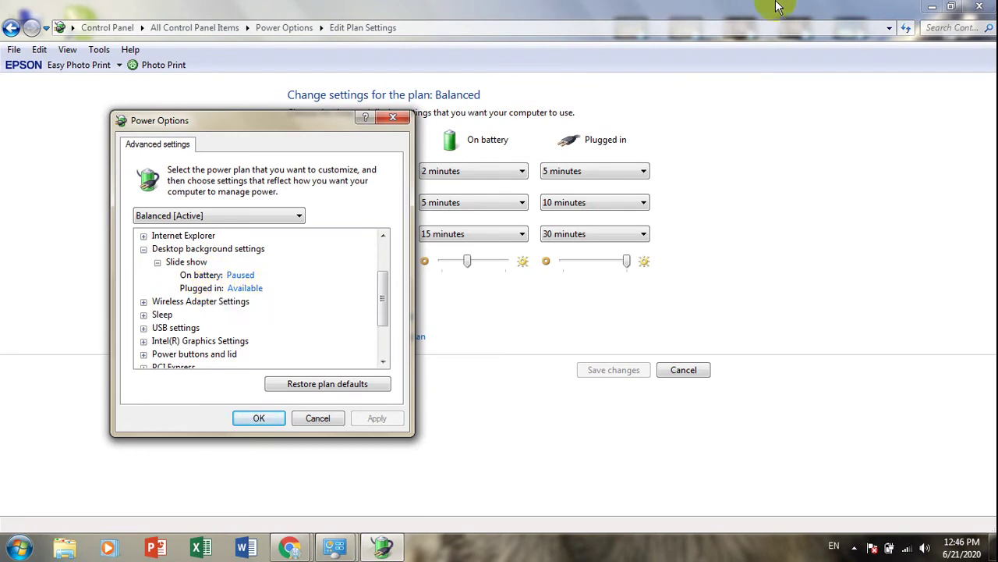
click(932, 7)
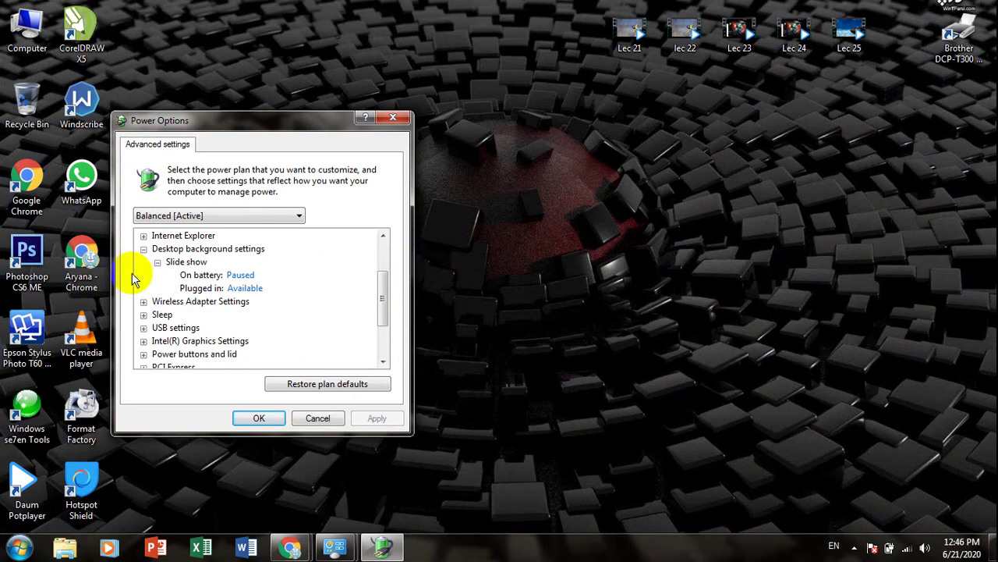
Set the desktop background slide show to Available on battery and apply the change
click(239, 278)
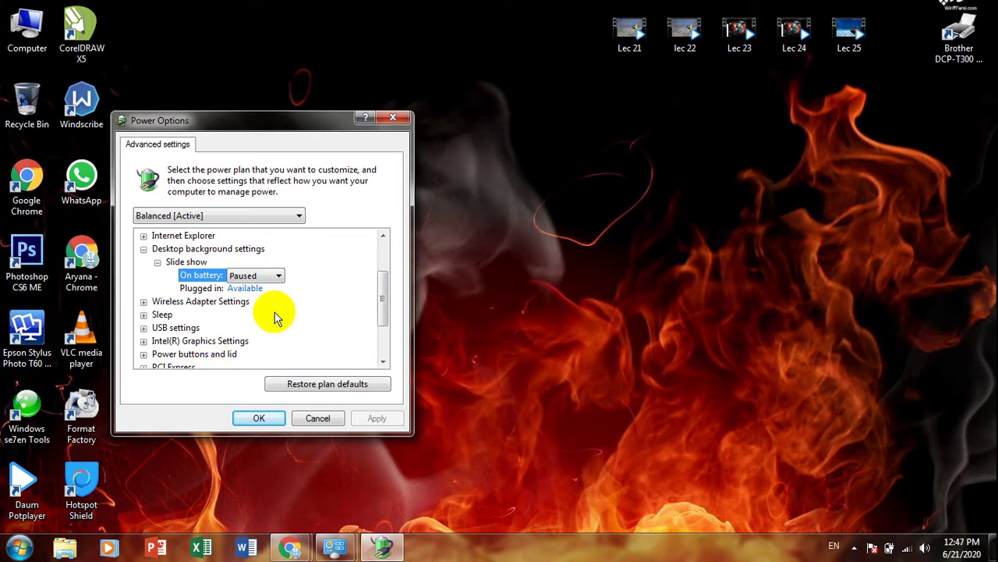
click(234, 275)
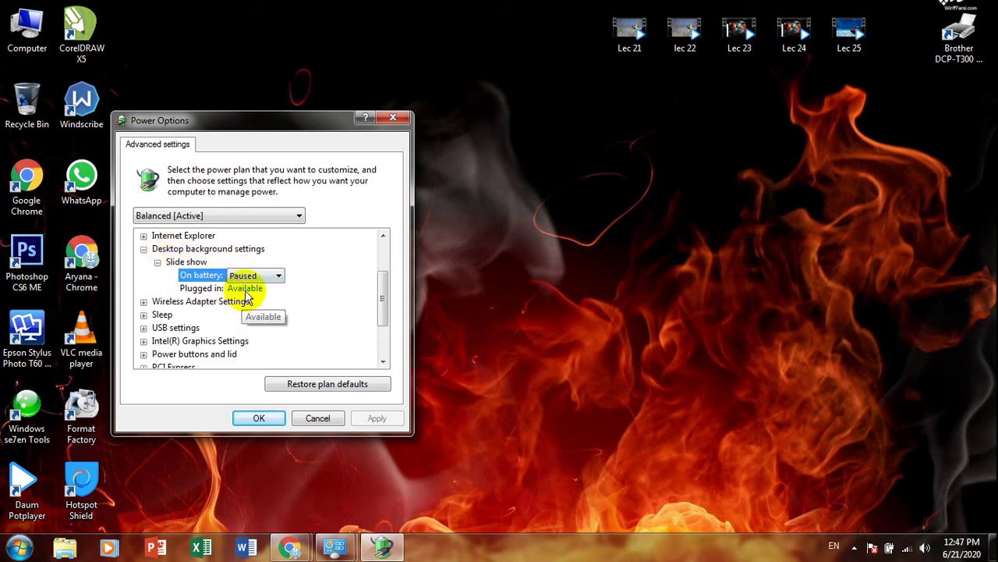
click(273, 275)
click(247, 289)
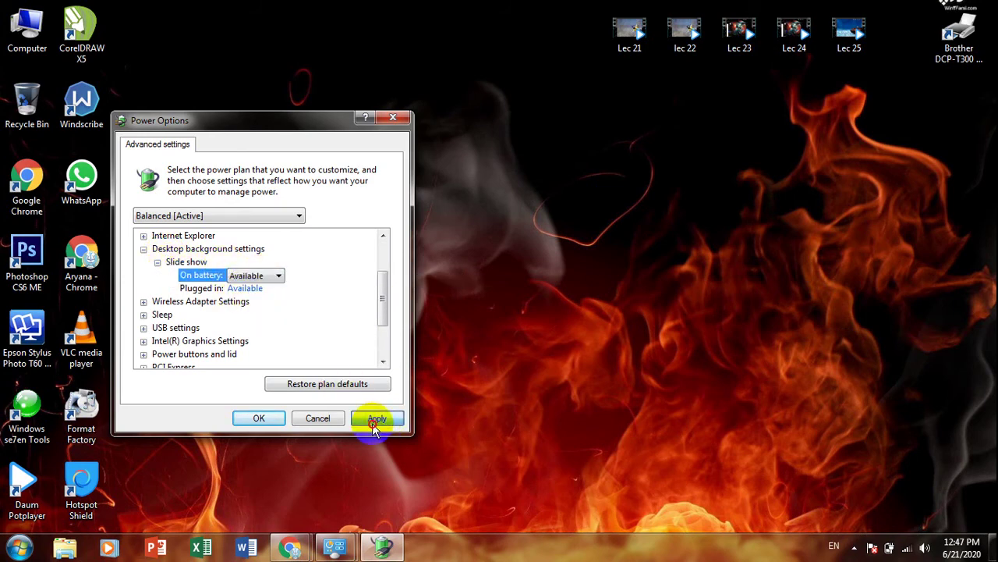
click(372, 421)
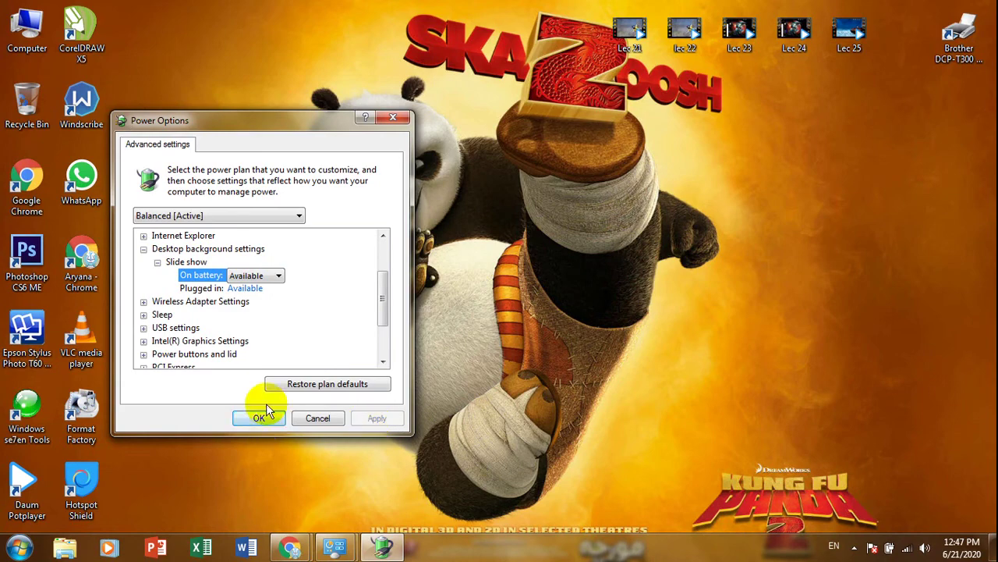
Switch the dialog to the High performance plan and expand Sleep after to examine its battery and plugged-in times
scroll(160, 336, down, 1)
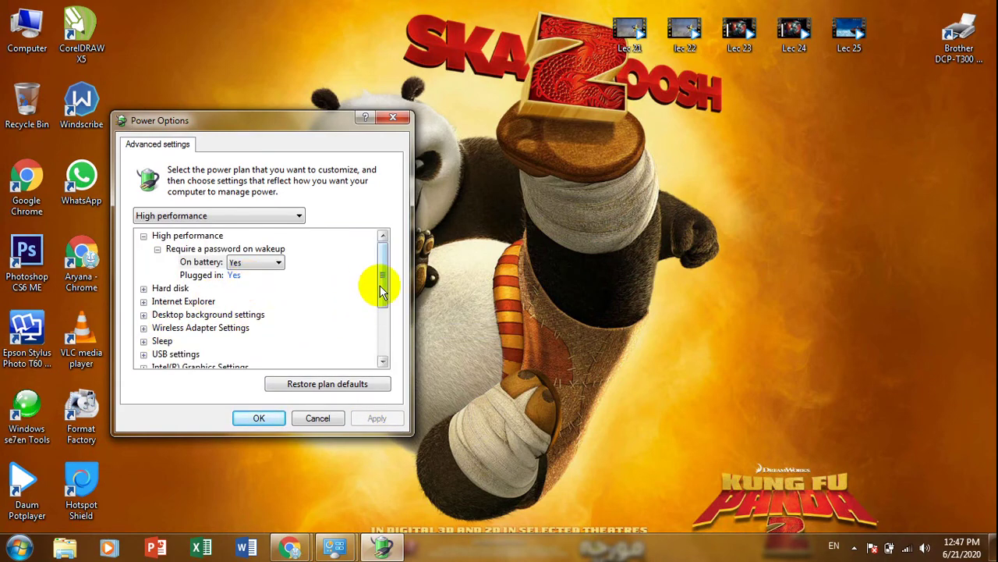
drag(381, 270, 381, 296)
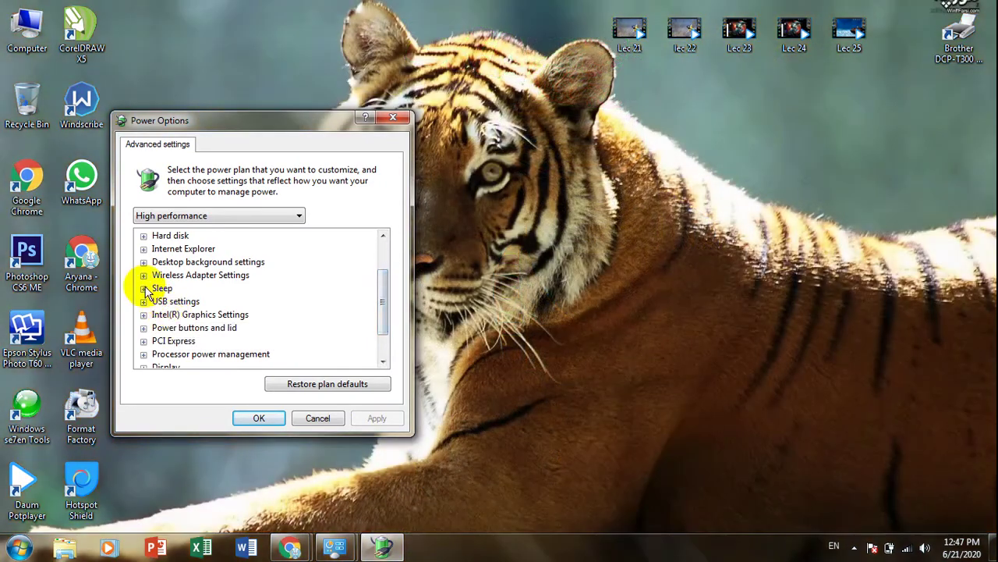
click(143, 288)
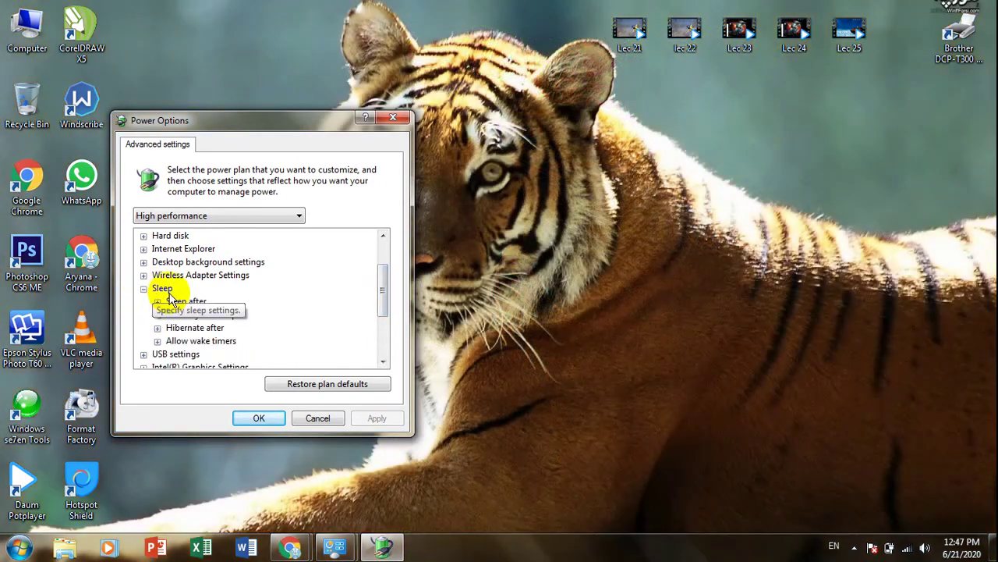
click(157, 301)
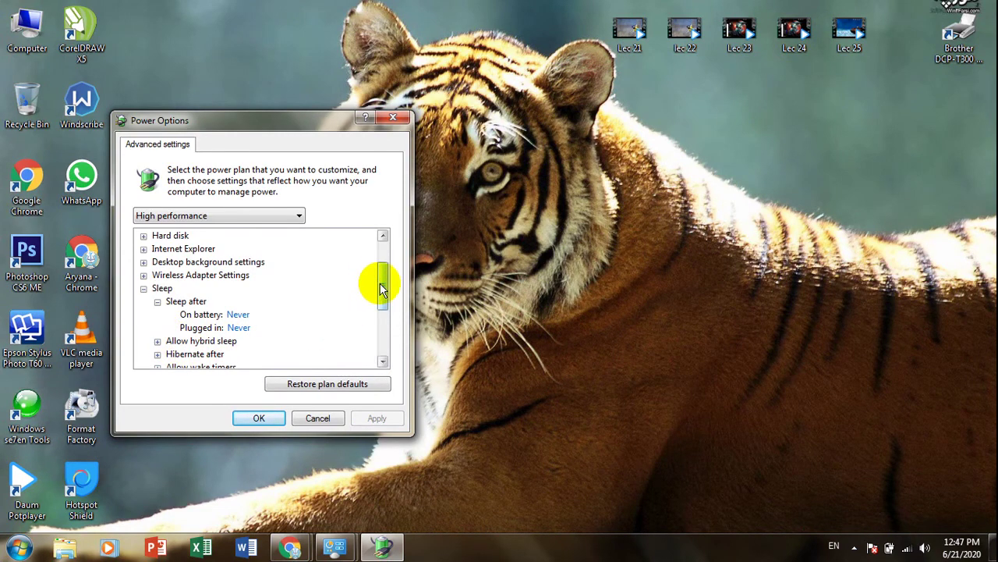
Expand Dim display after and Turn off display after under Display to examine the High performance plan's times
drag(379, 283, 376, 355)
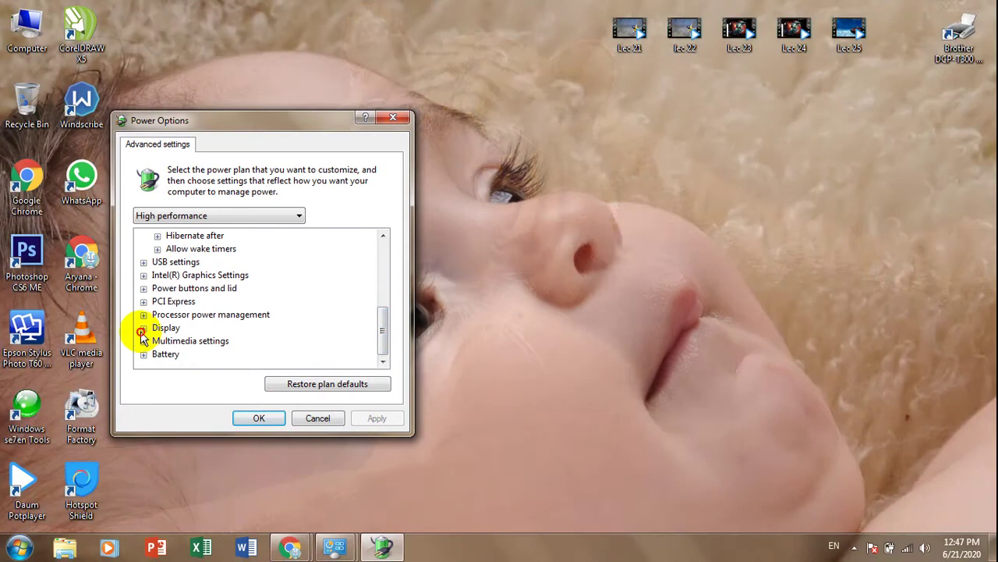
click(144, 327)
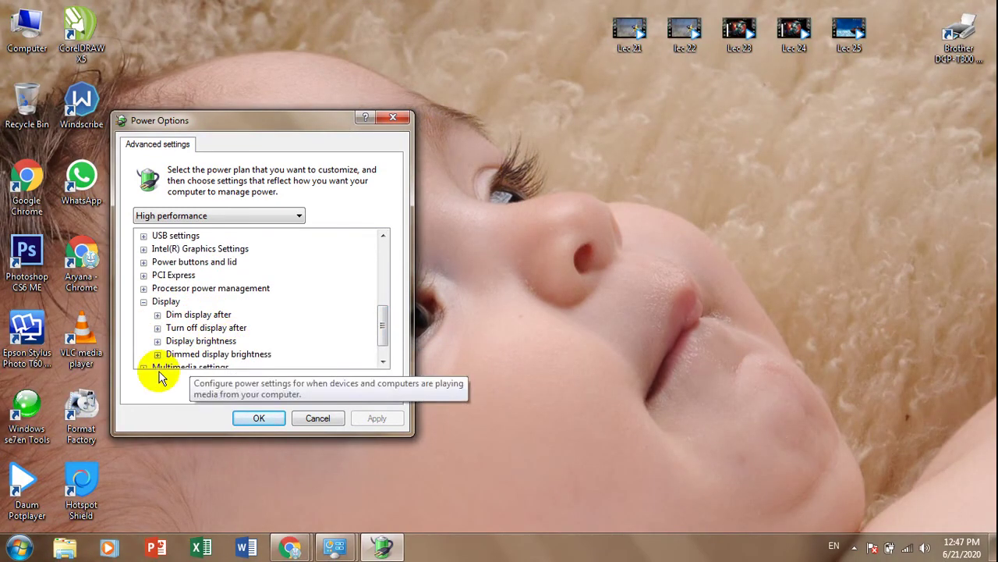
click(158, 316)
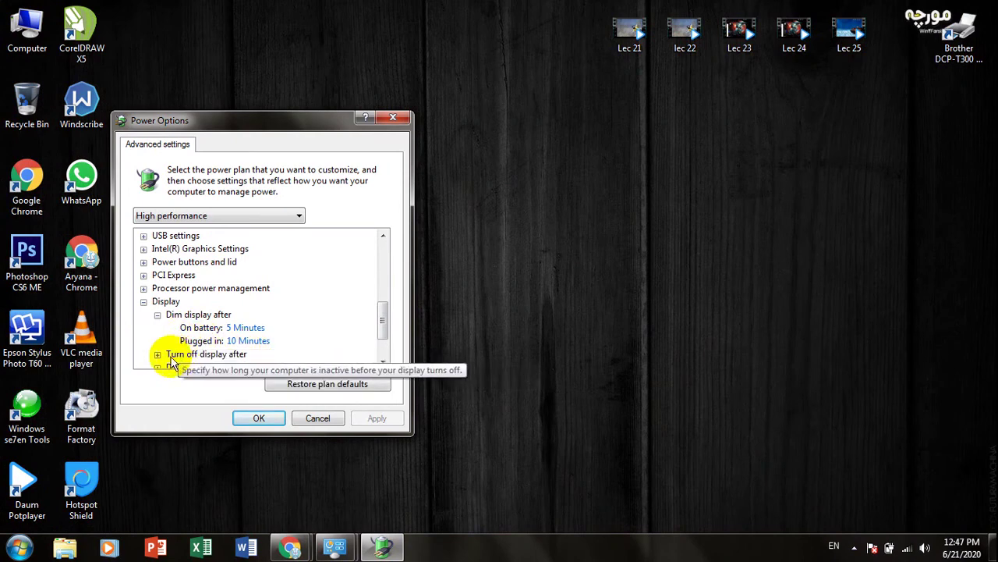
click(157, 355)
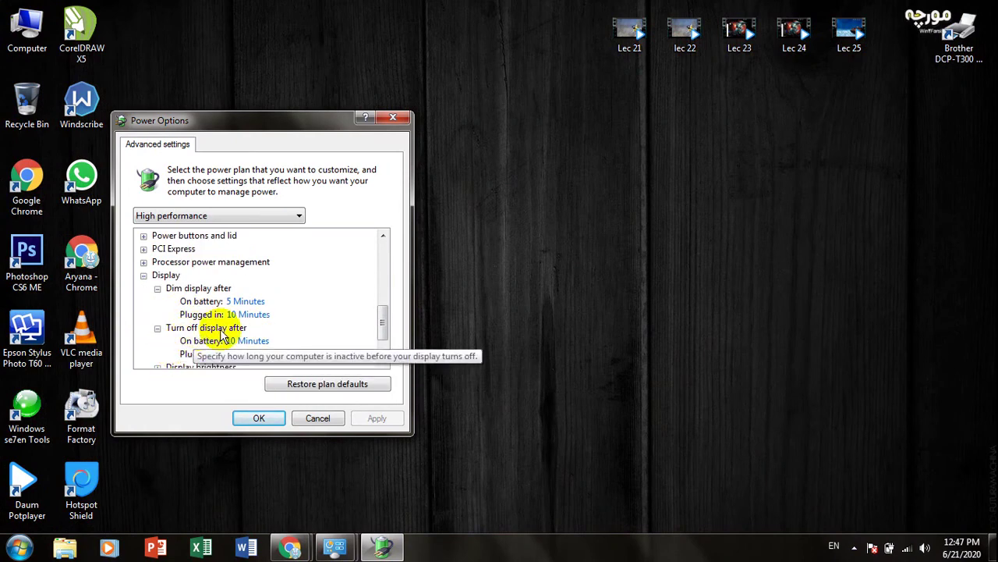
scroll(267, 349, down, 2)
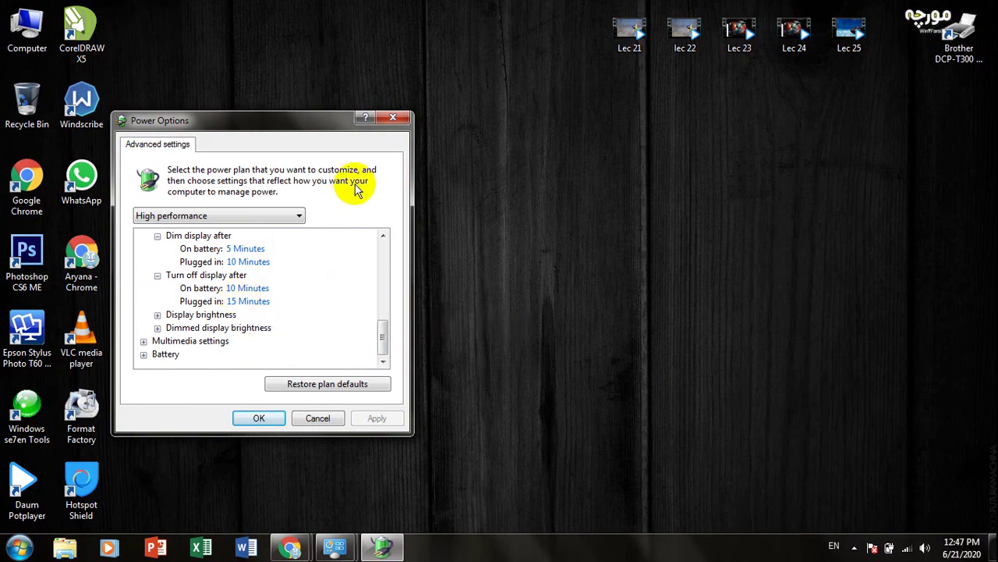
Close the advanced power settings dialog and reopen Power Options from Control Panel
click(393, 117)
click(13, 549)
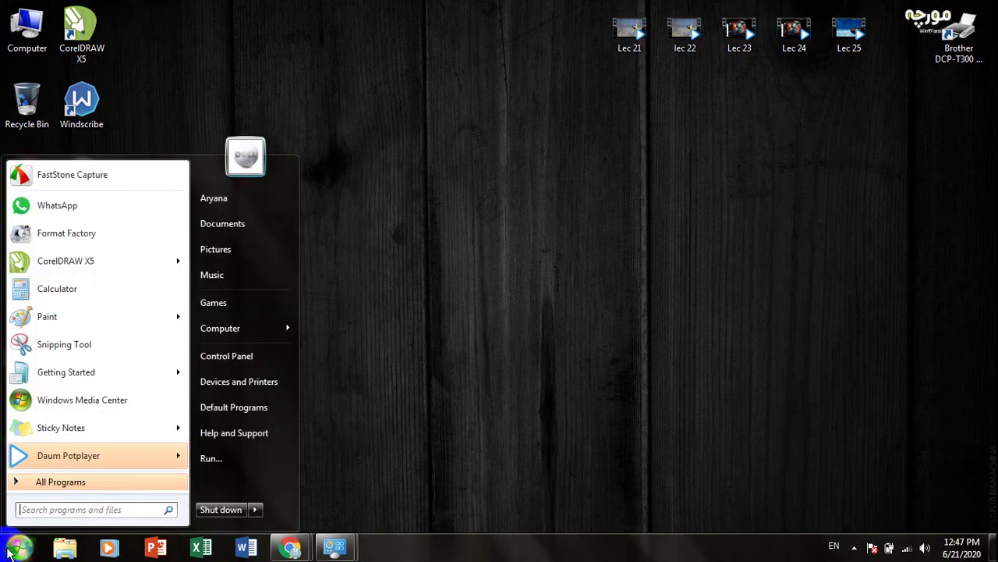
click(253, 359)
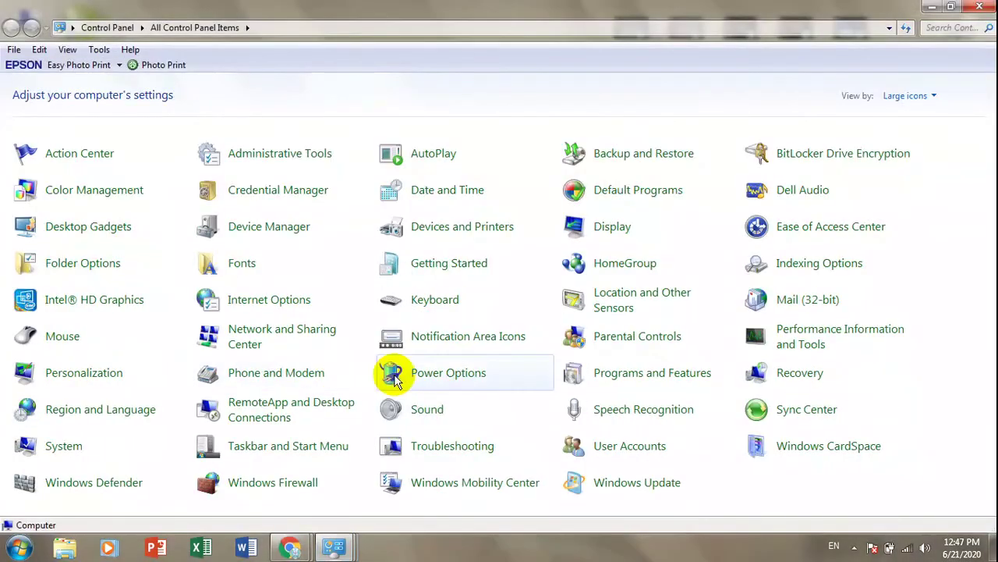
click(444, 373)
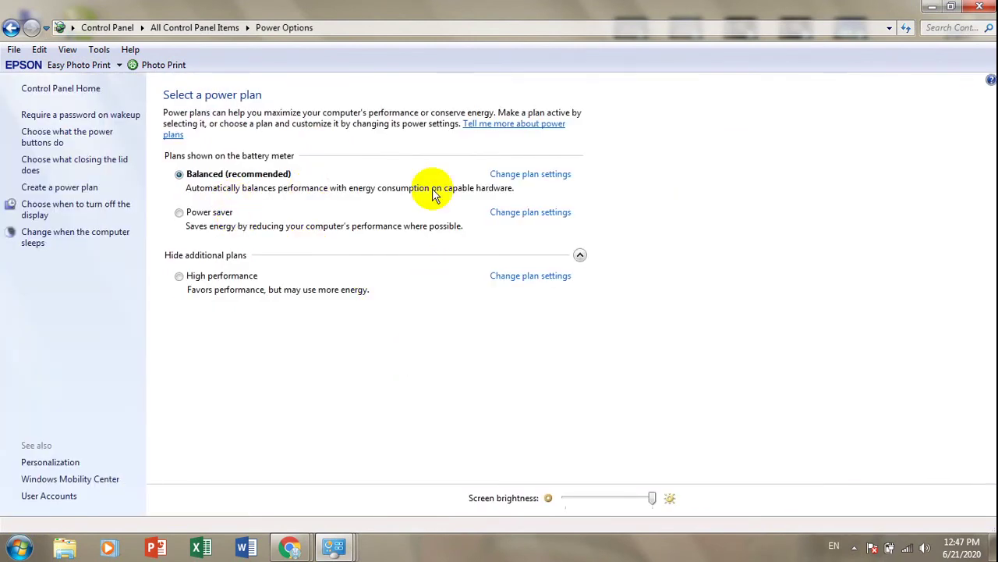